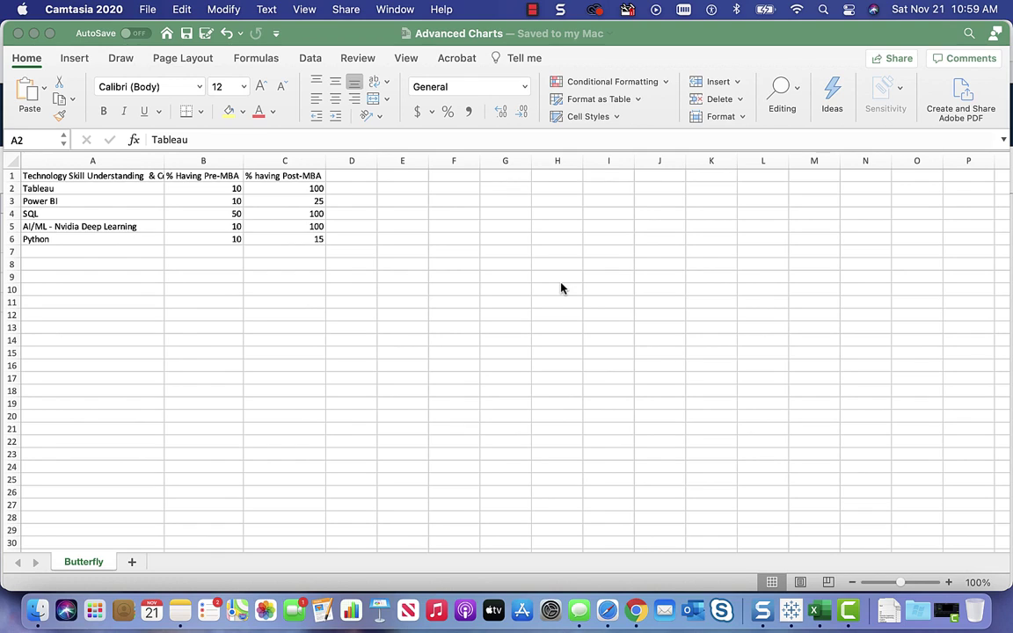
# Widen column A so the full 'Technology Skill Understanding & Certifications' header fits.
pyautogui.click(164, 159)
pyautogui.moveTo(163, 159); pyautogui.dragTo(235, 161)
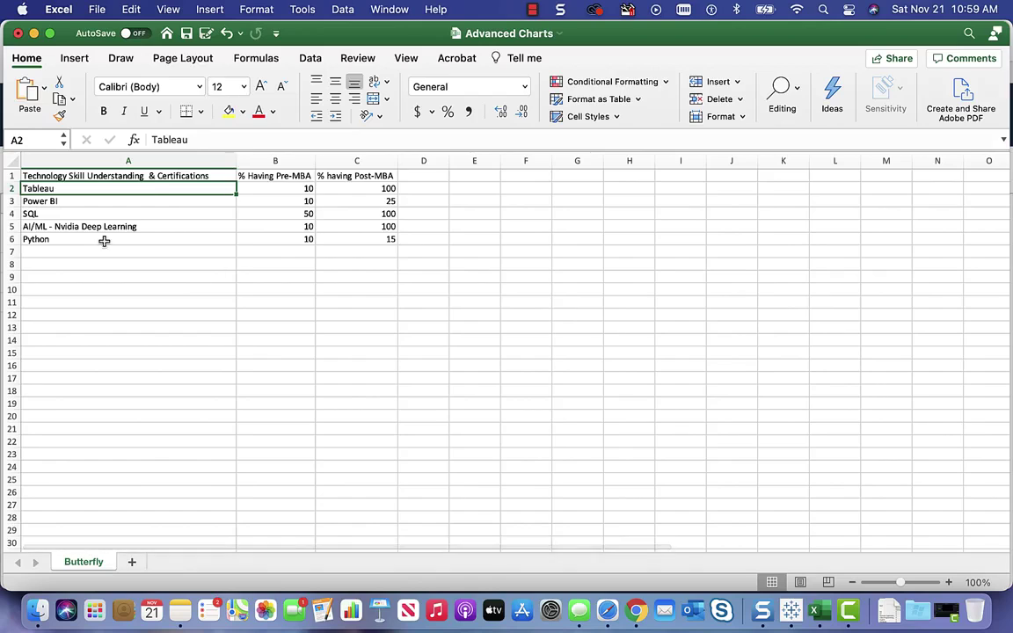
pyautogui.click(126, 176)
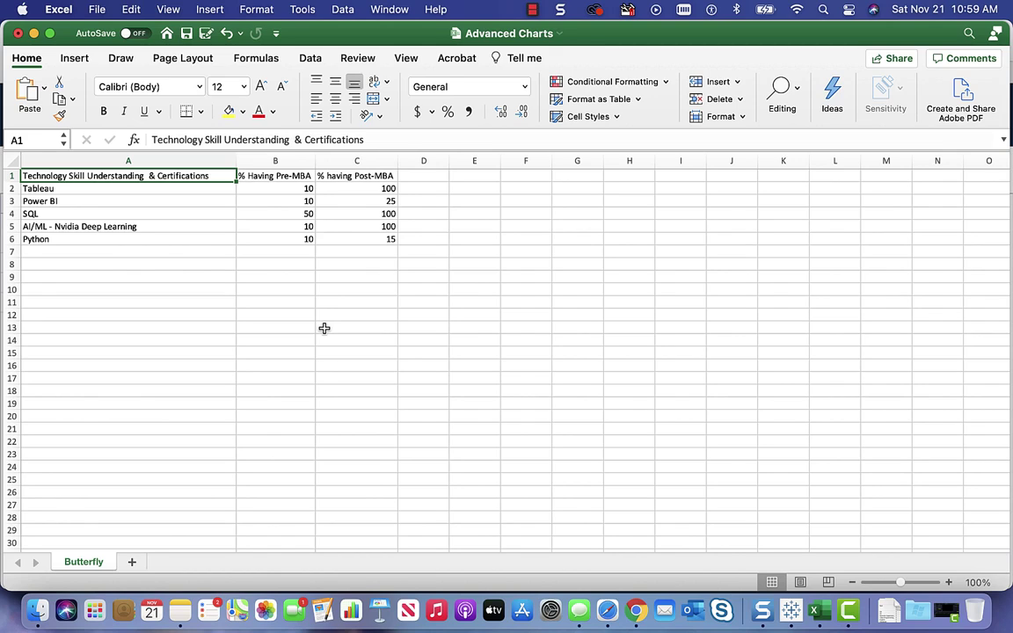
# Review the % Having Pre-MBA and % having Post-MBA headers and the Tableau, SQL and AI/ML skill rows.
pyautogui.click(279, 180)
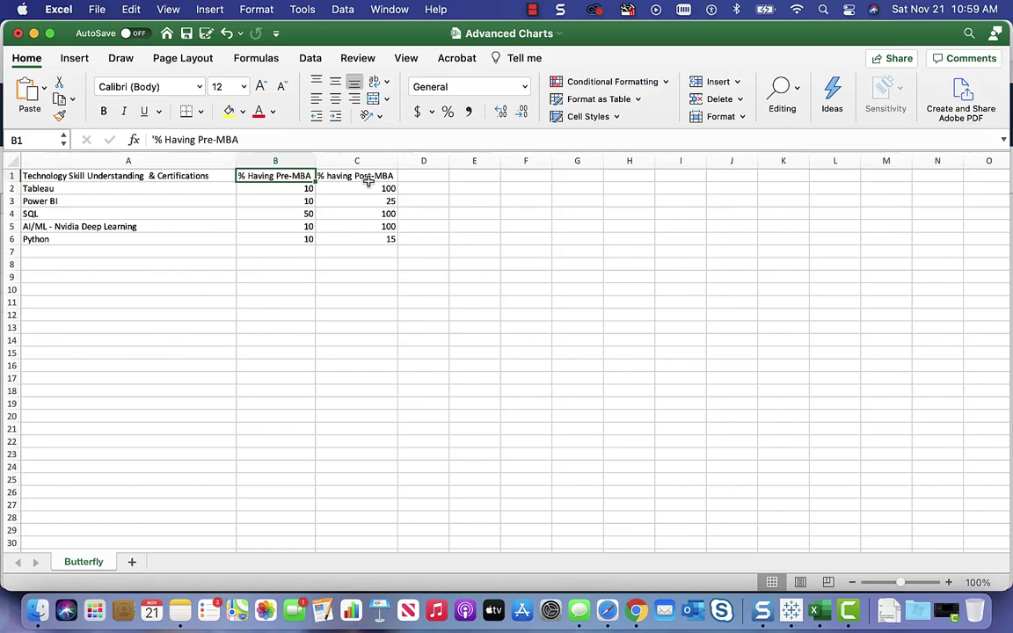
pyautogui.click(369, 180)
pyautogui.click(375, 273)
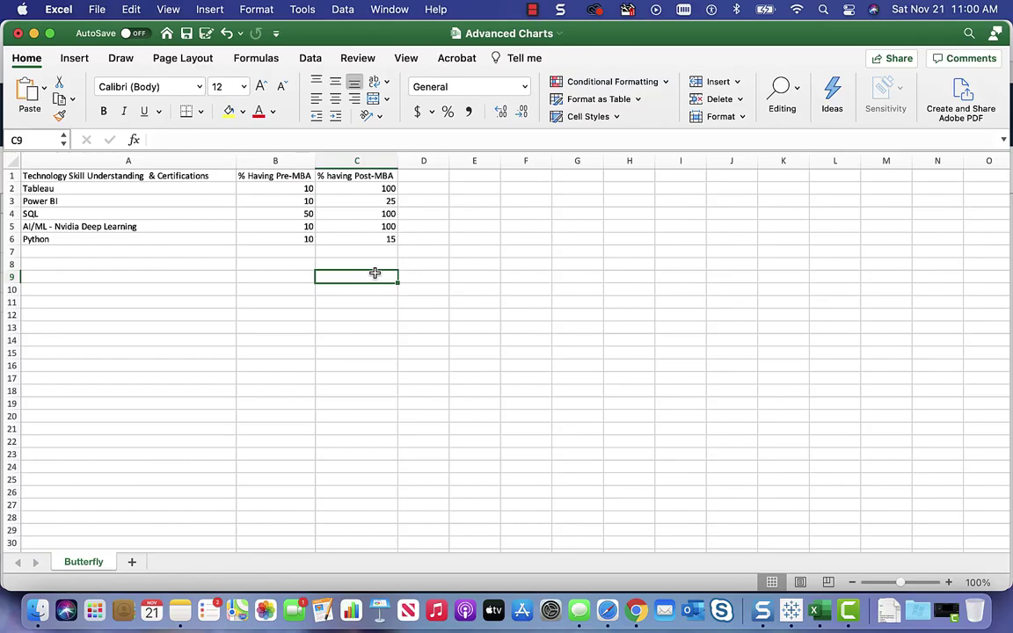
pyautogui.click(154, 188)
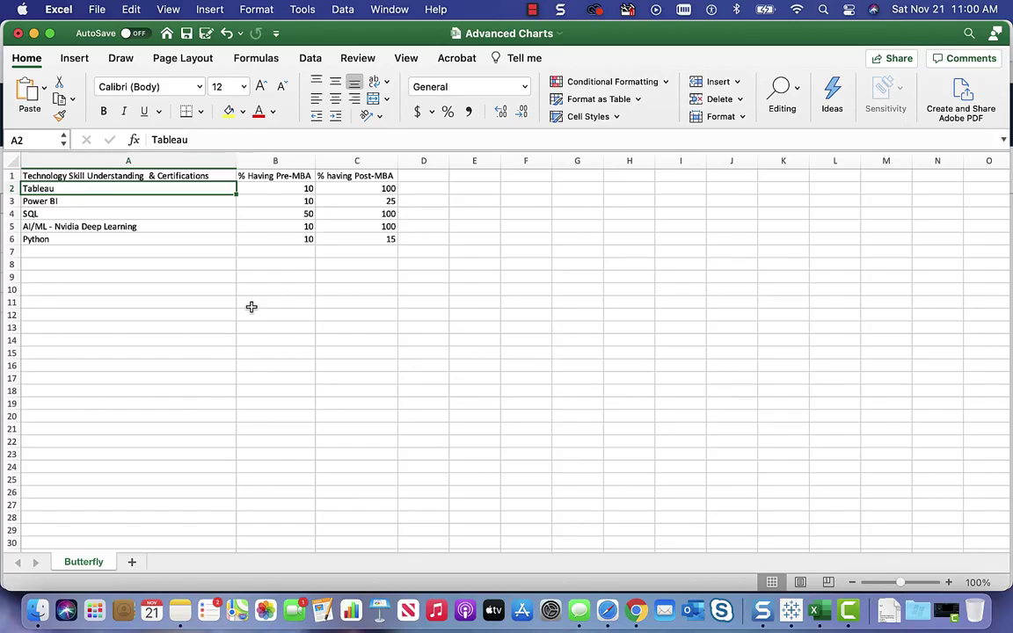
pyautogui.click(107, 214)
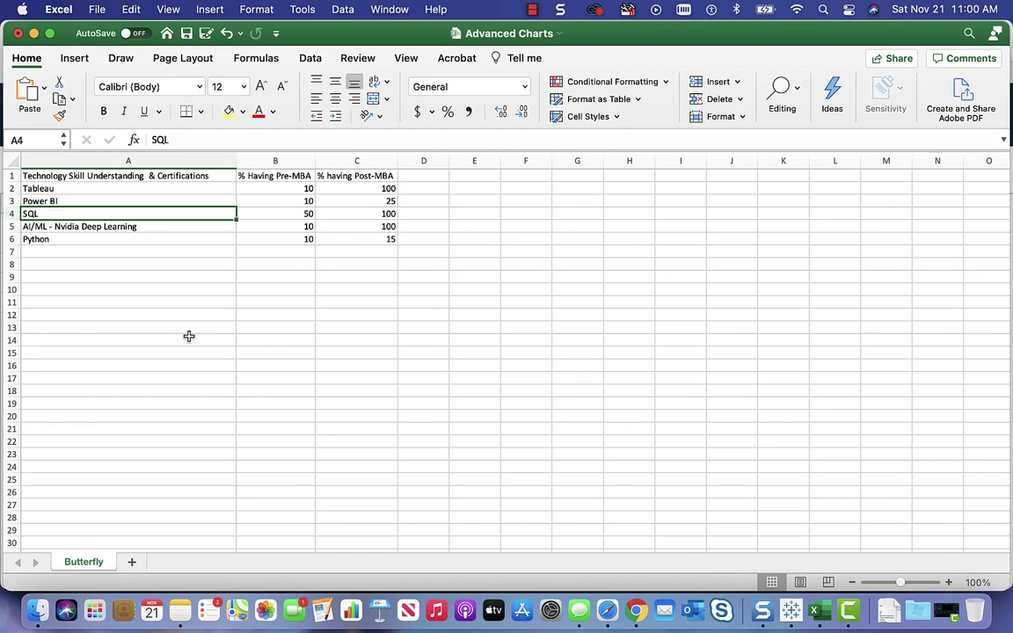
pyautogui.click(154, 226)
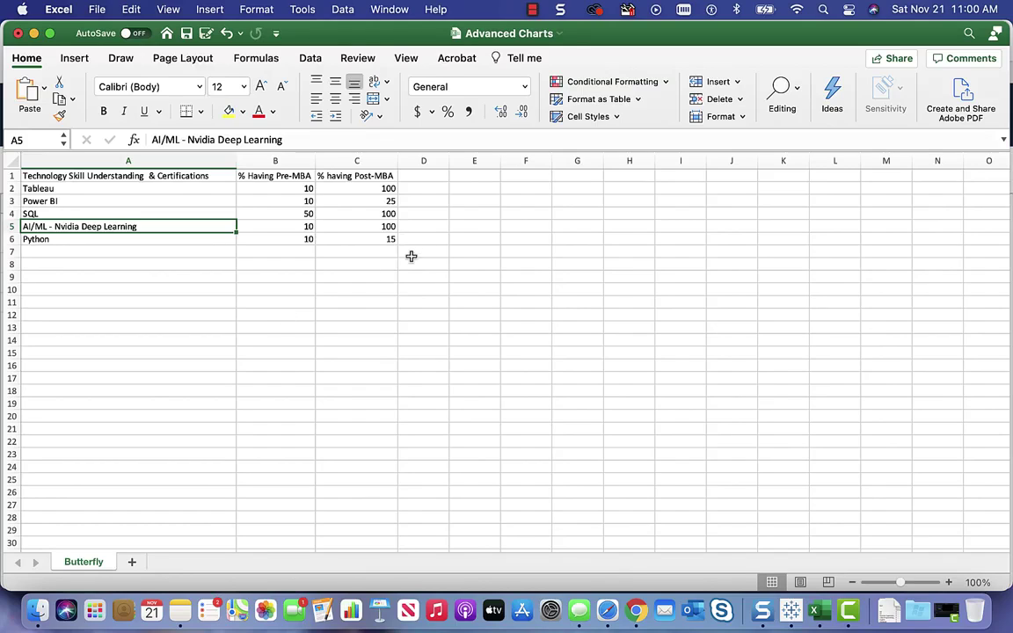
pyautogui.click(193, 261)
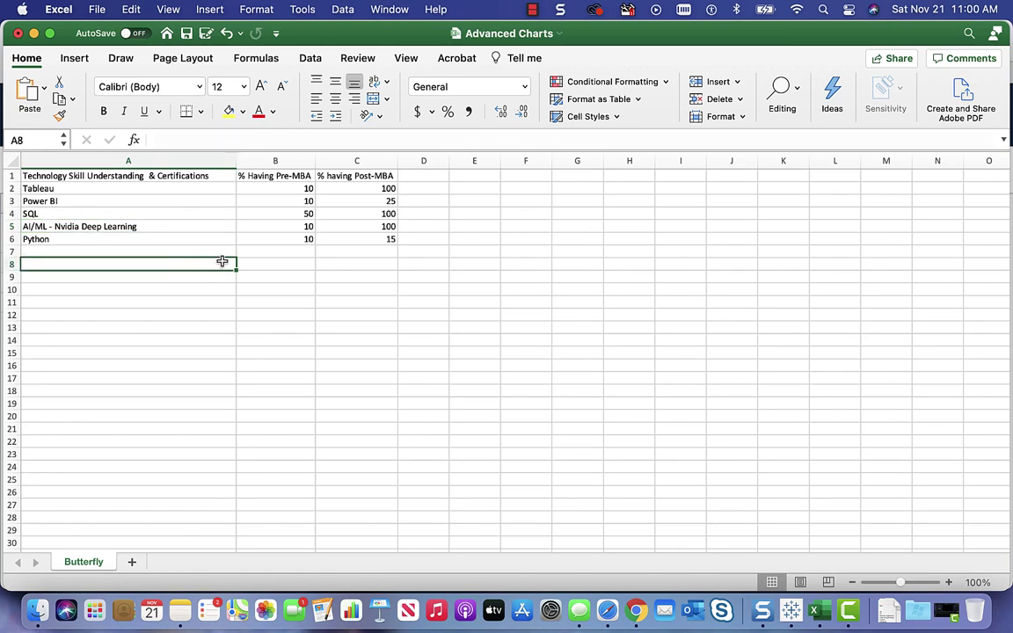
pyautogui.click(212, 252)
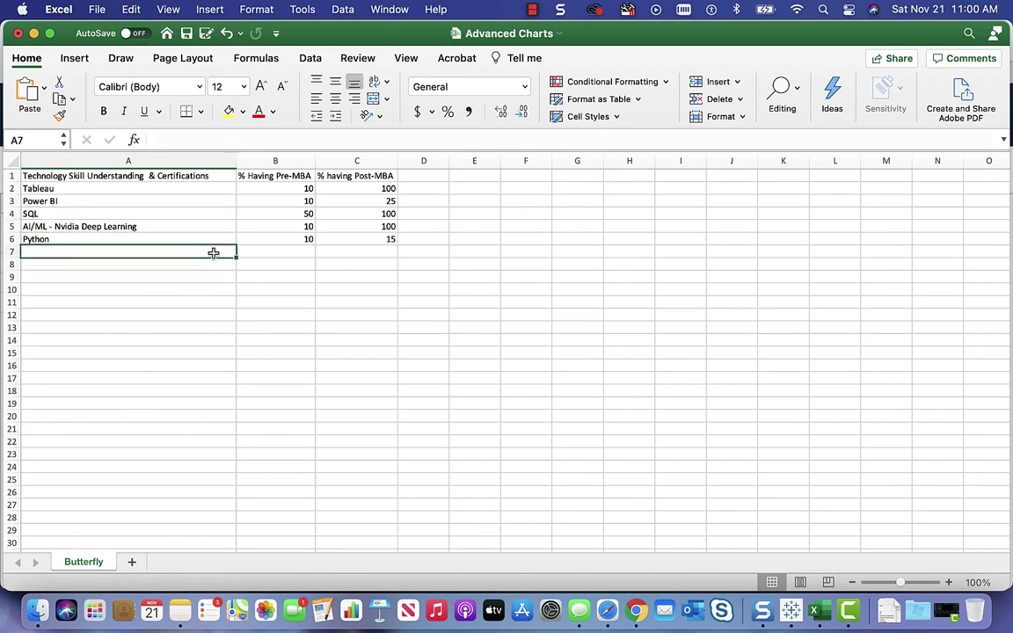
pyautogui.click(375, 255)
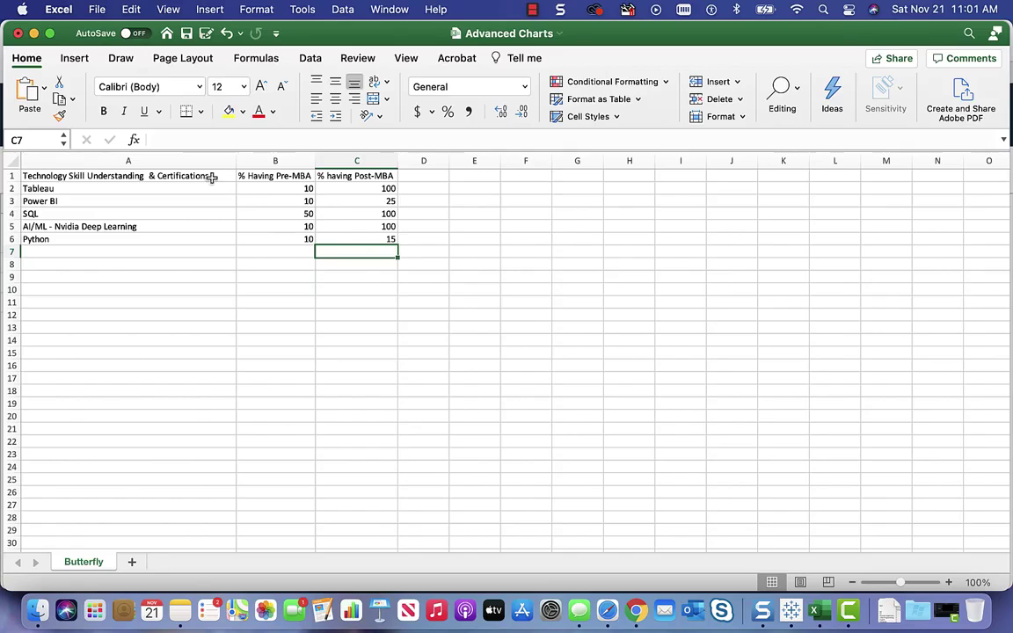
pyautogui.click(201, 163)
pyautogui.click(275, 161)
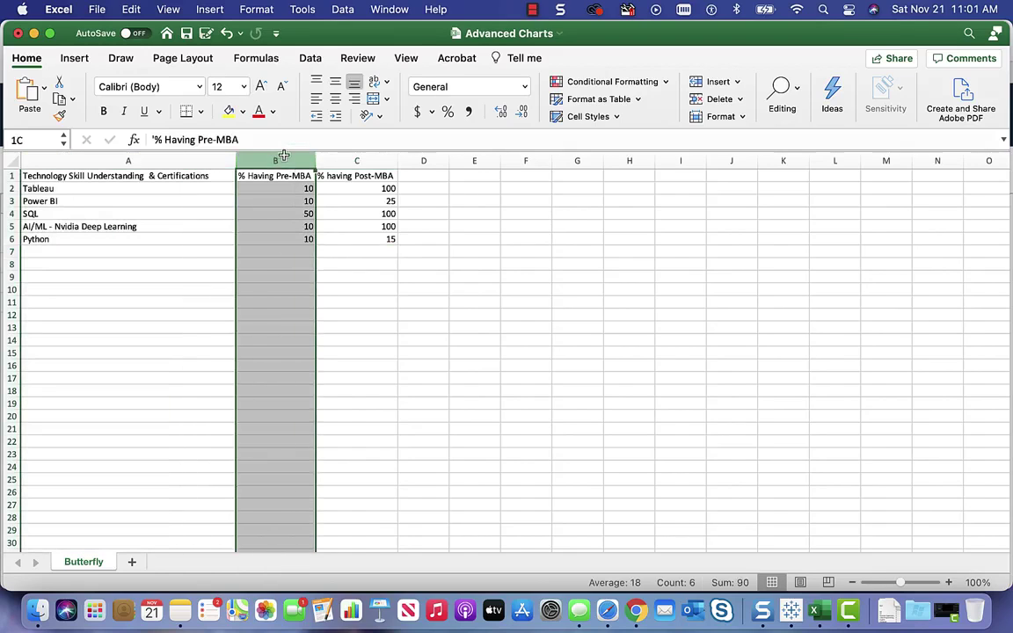
pyautogui.click(359, 161)
pyautogui.click(270, 263)
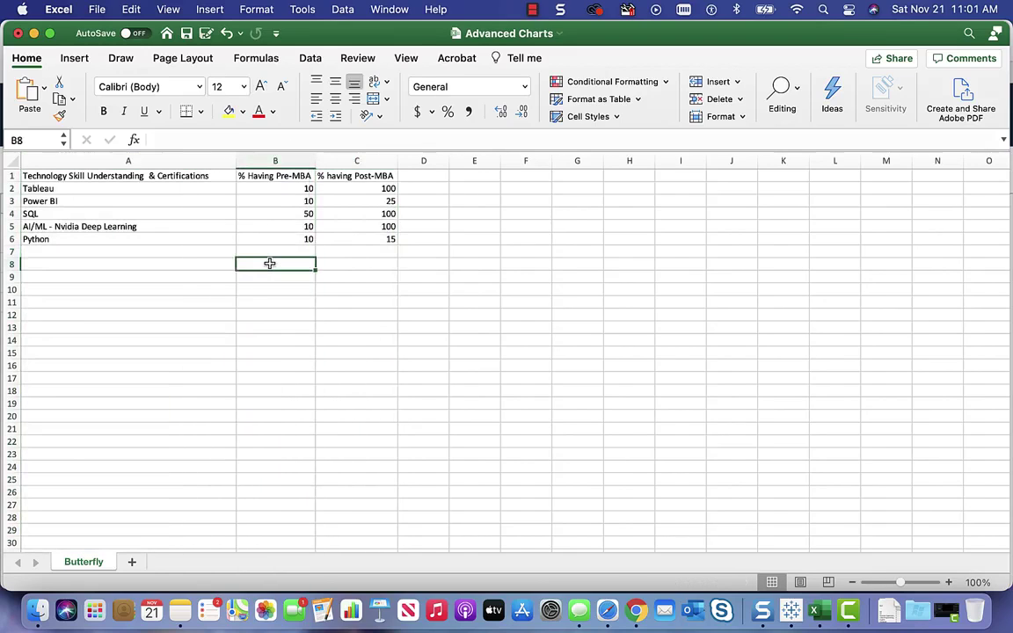
pyautogui.click(276, 161)
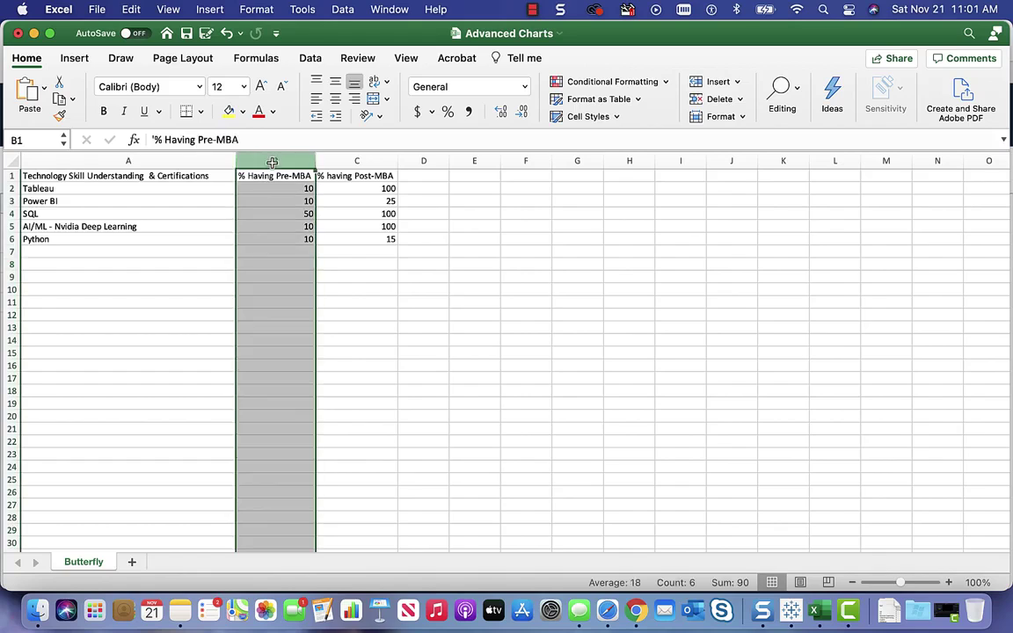
pyautogui.click(355, 160)
pyautogui.click(276, 161)
pyautogui.click(356, 161)
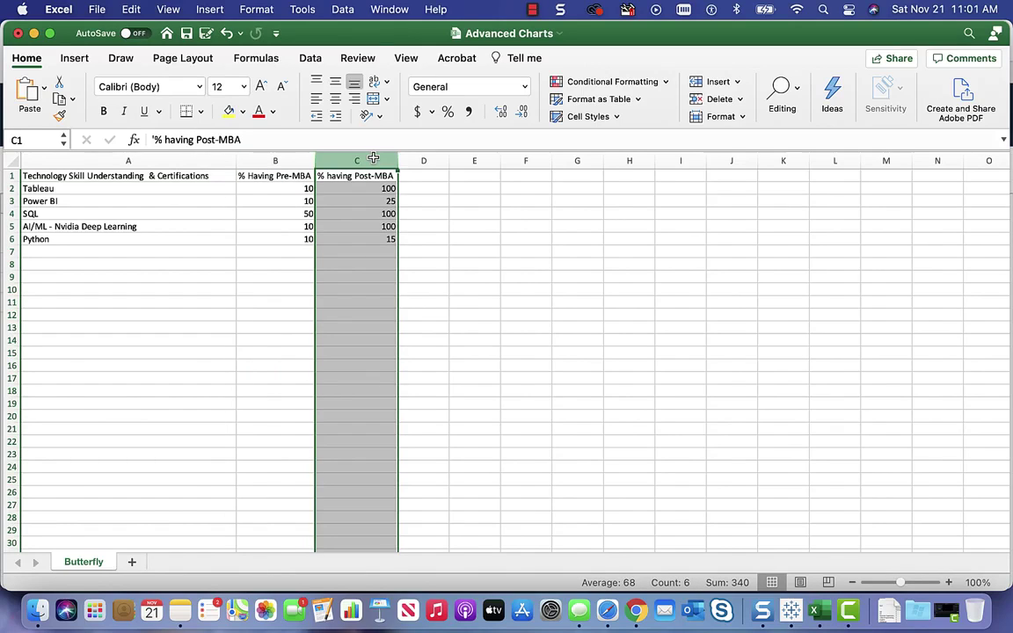
pyautogui.click(282, 242)
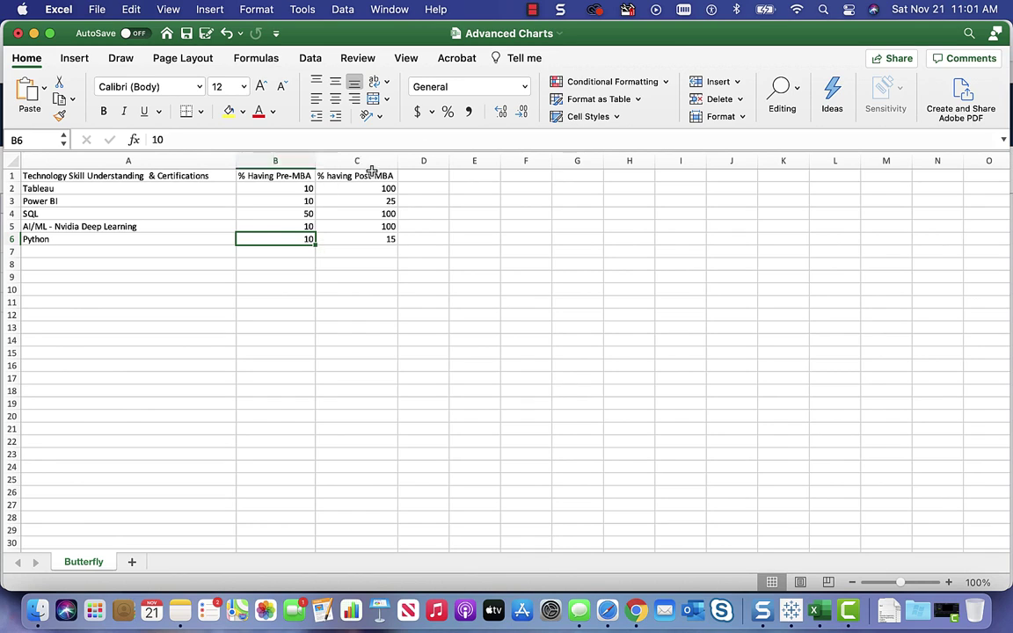
# Switch to Tableau and add a blank Sheet 2 beside the Skills After MBA tab.
pyautogui.click(791, 610)
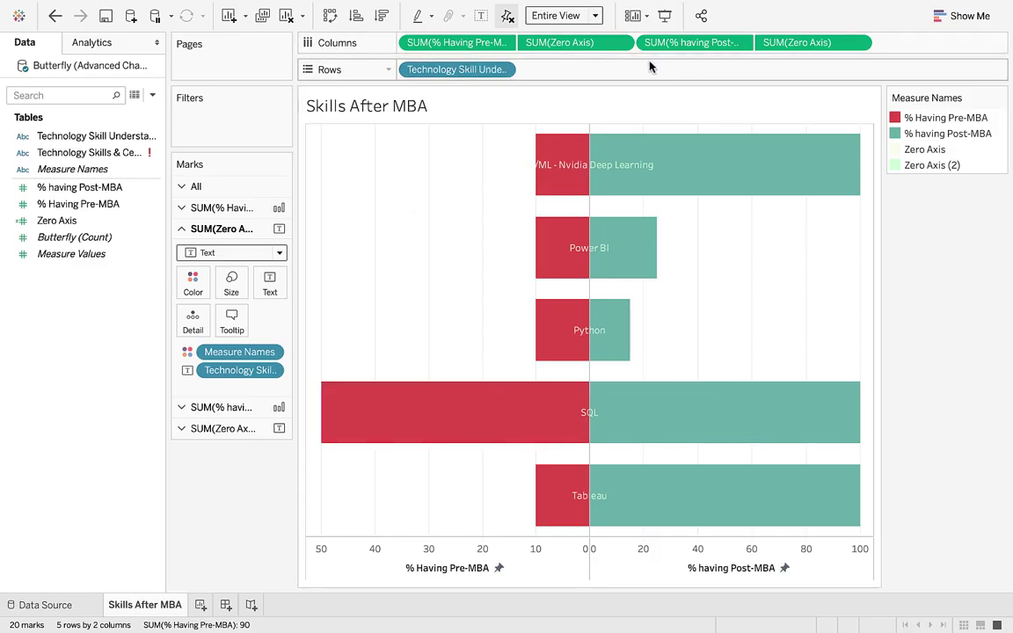
pyautogui.click(201, 605)
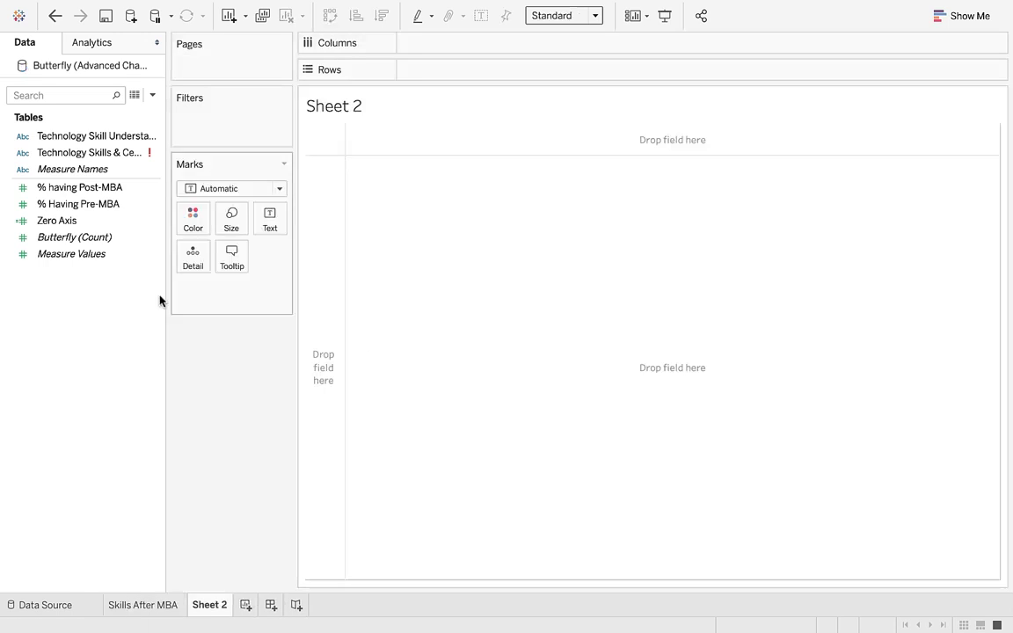
# Create a calculated field named 'Zero Attempot 2' with the formula 0.
pyautogui.rightClick(102, 332)
pyautogui.click(120, 344)
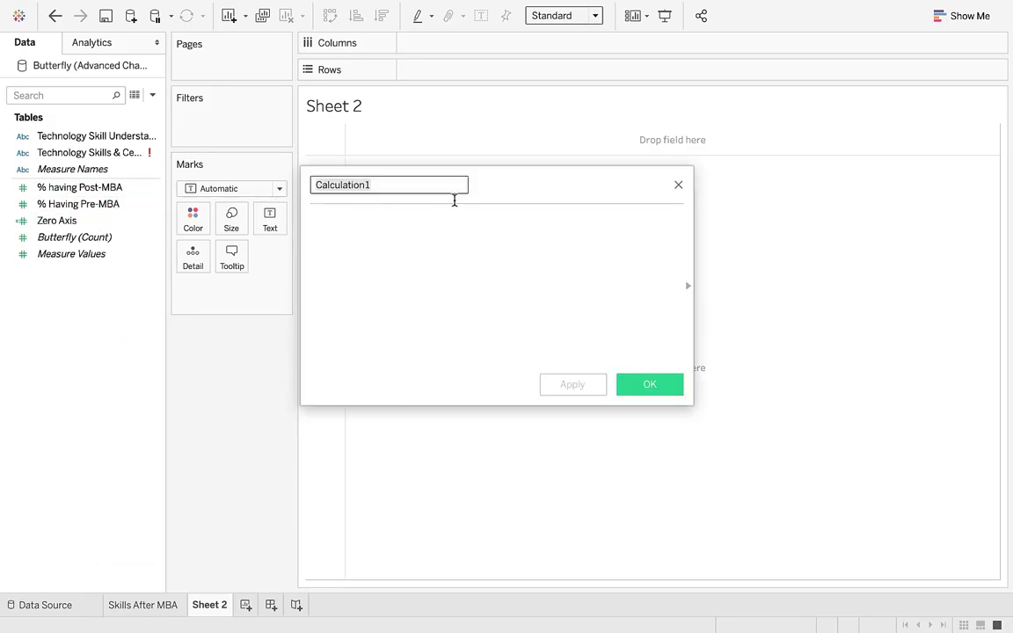
pyautogui.write('Zero')
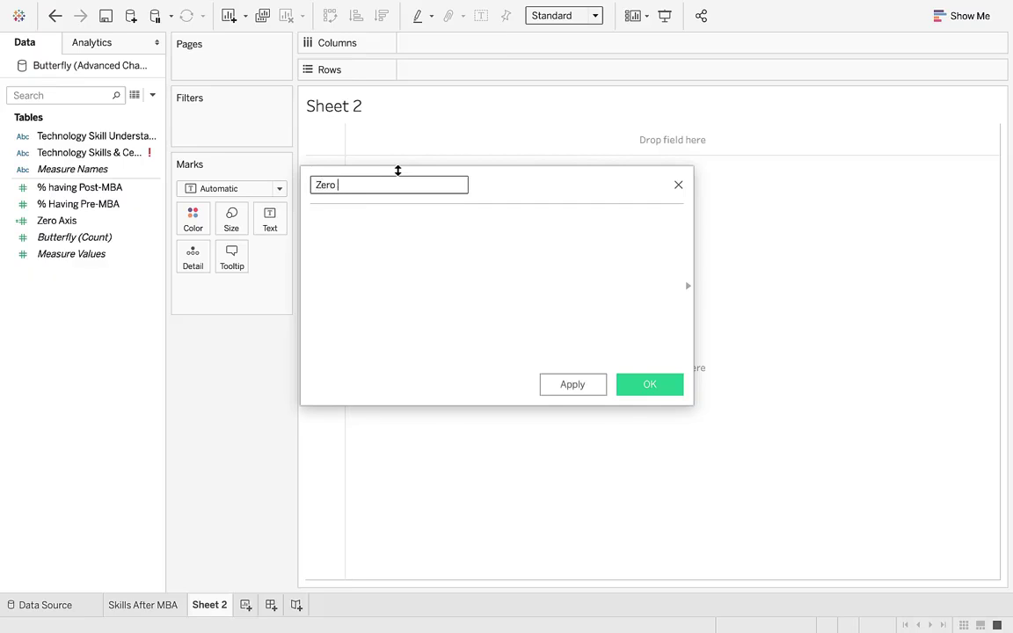
pyautogui.write(' Attempot 2')
pyautogui.click(384, 224)
pyautogui.write('0')
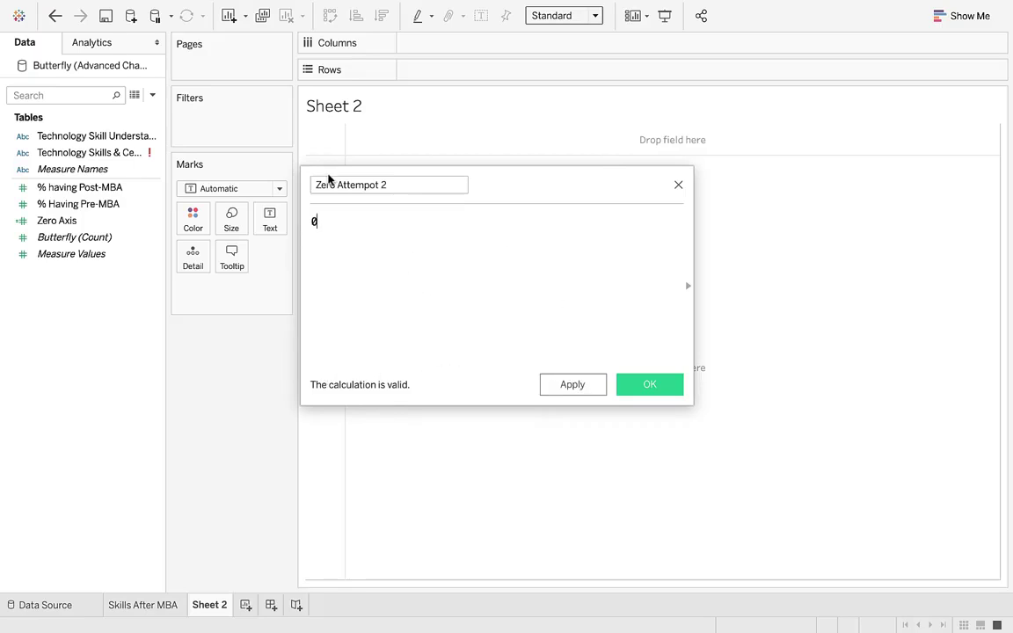
pyautogui.click(652, 385)
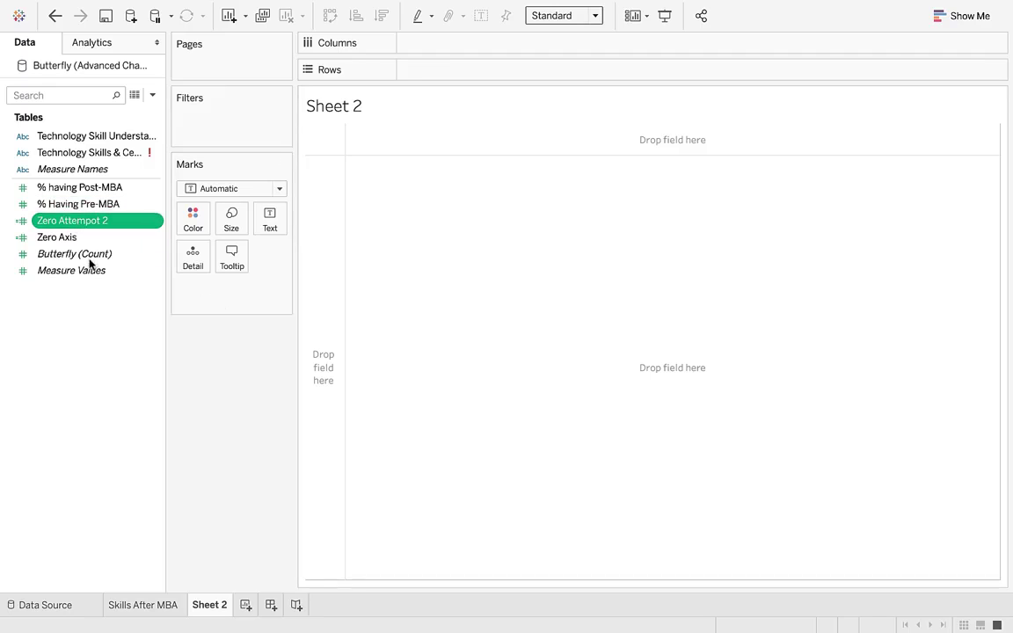
# Place % Having Pre-MBA, Zero Axis and % having Post-MBA on Columns in that order.
pyautogui.click(97, 204)
pyautogui.moveTo(97, 205)
pyautogui.mouseDown()
pyautogui.moveTo(118, 208)
pyautogui.moveTo(470, 45)
pyautogui.mouseUp()
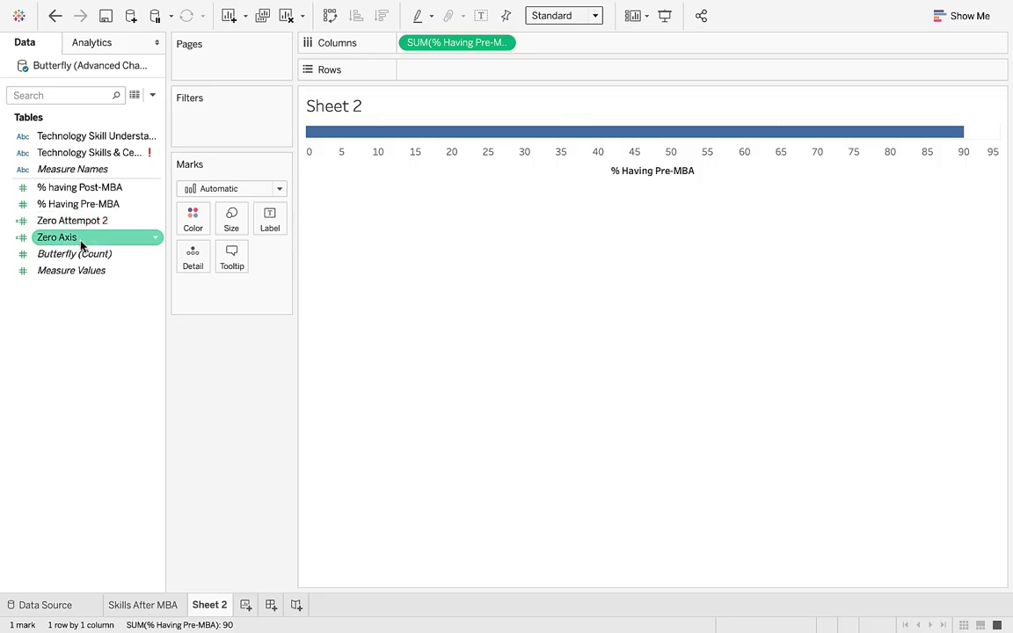
pyautogui.moveTo(81, 244); pyautogui.dragTo(576, 50)
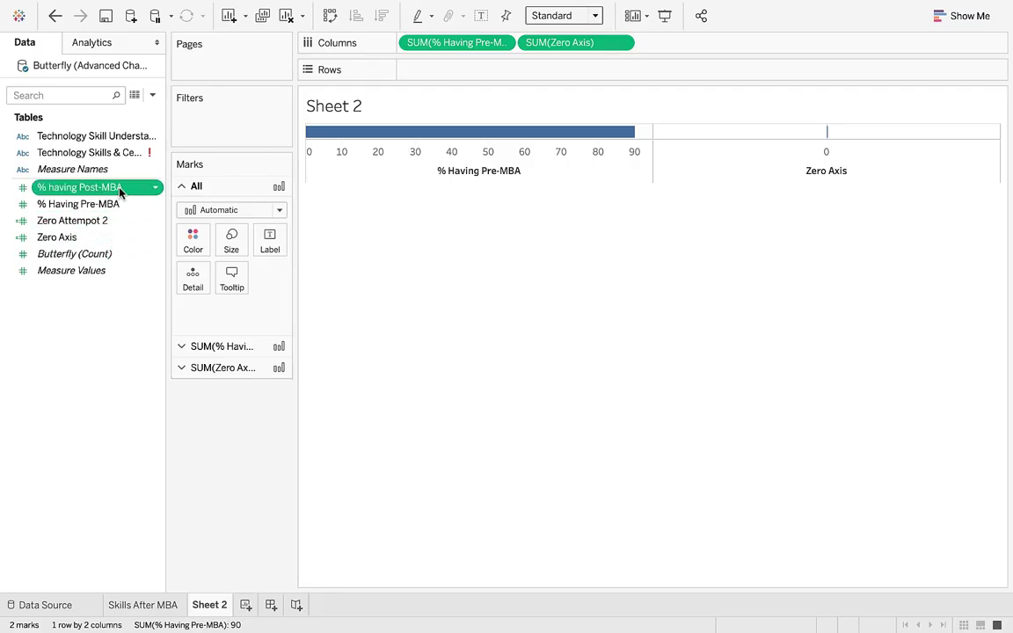
pyautogui.moveTo(119, 192); pyautogui.dragTo(746, 49)
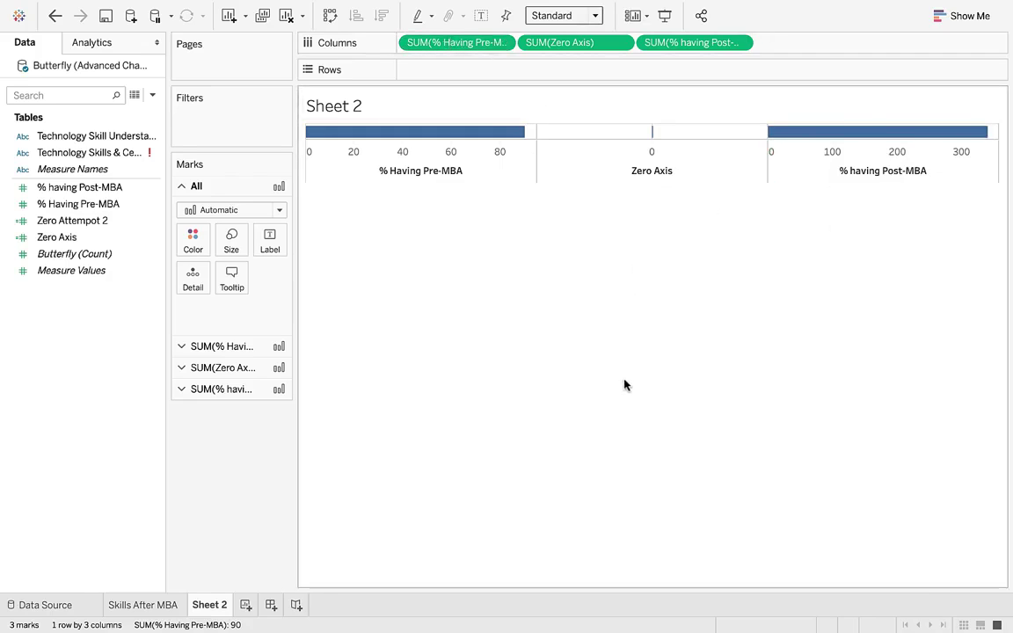
# Change the % having Post-MBA aggregation from Sum to Average.
pyautogui.click(502, 43)
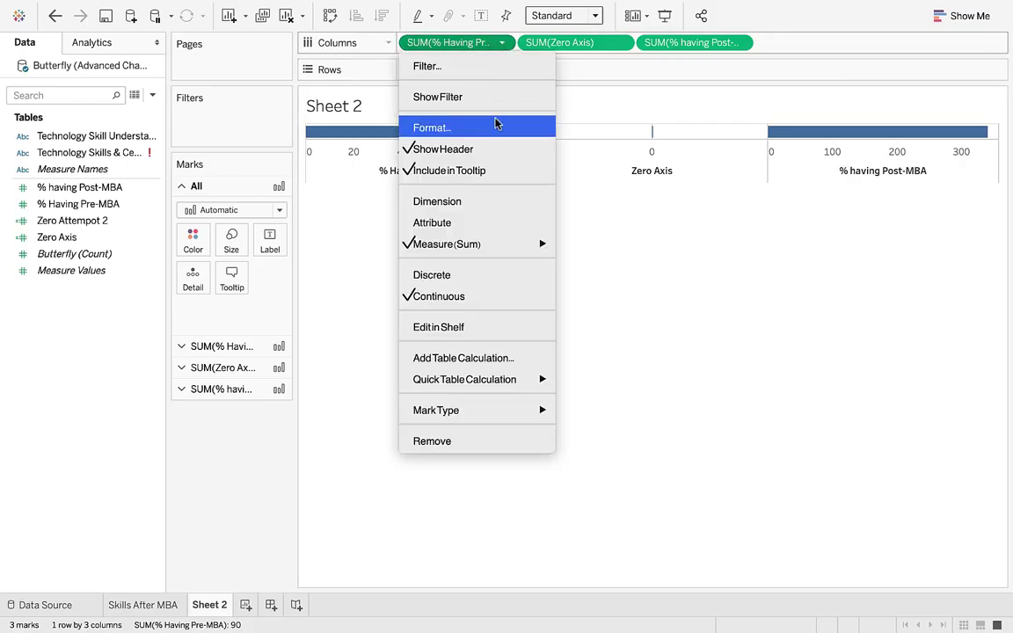
pyautogui.moveTo(532, 243)
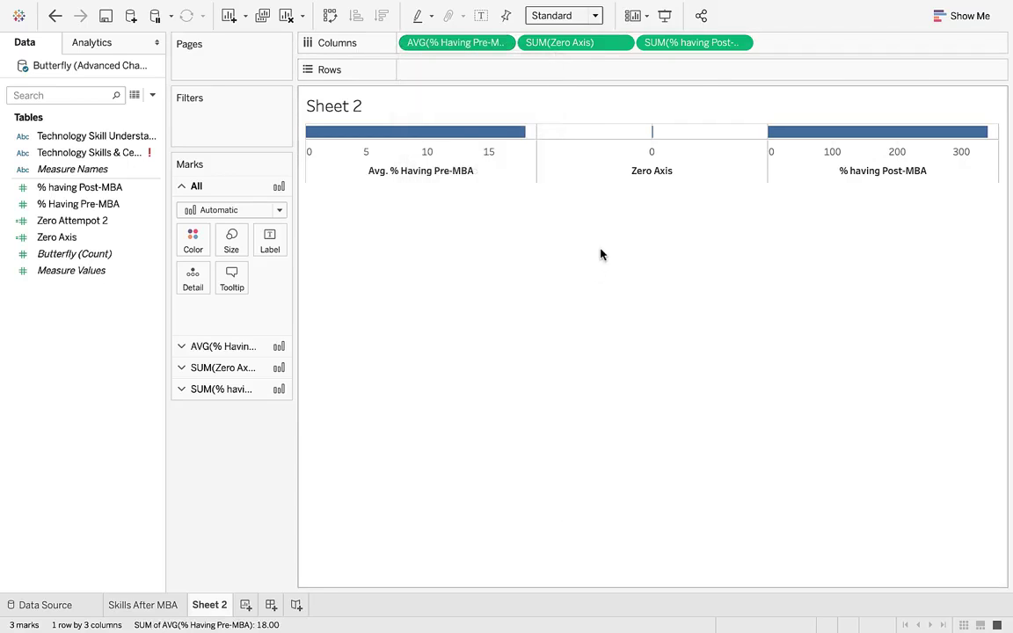
pyautogui.click(741, 43)
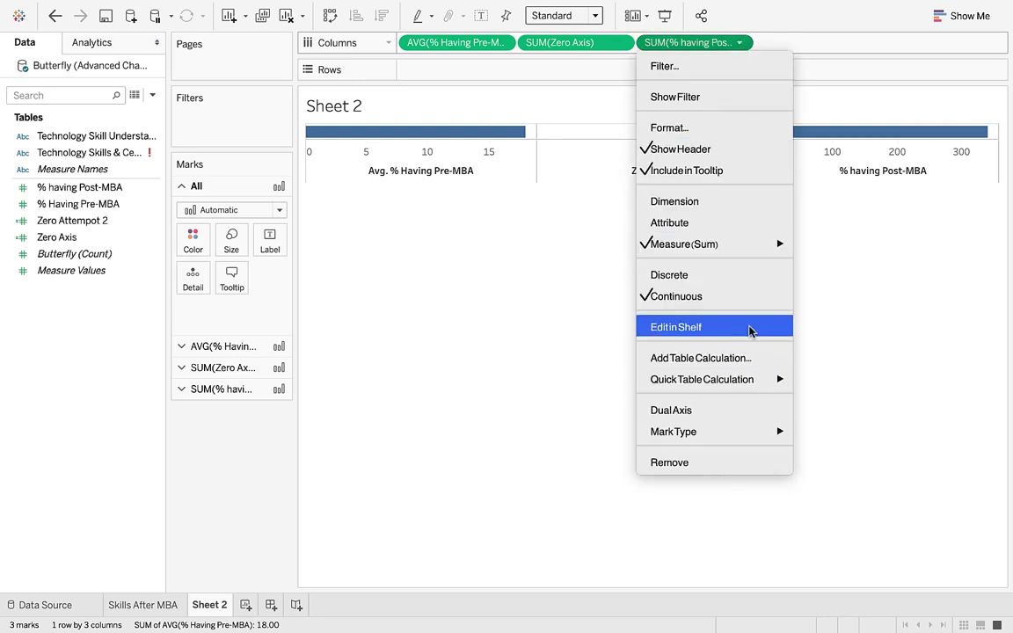
pyautogui.moveTo(747, 244)
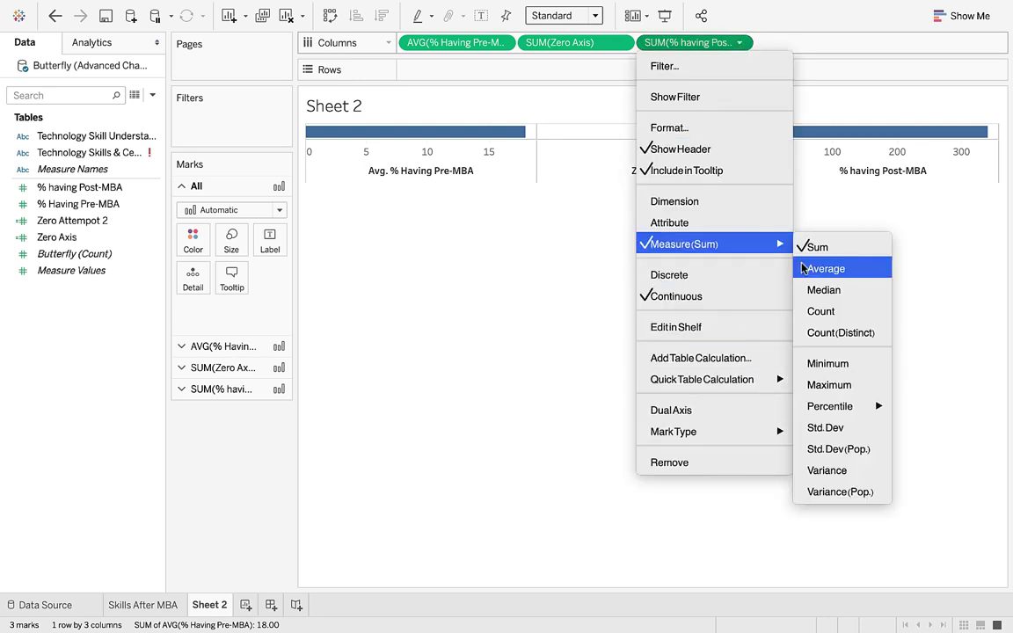
pyautogui.click(802, 268)
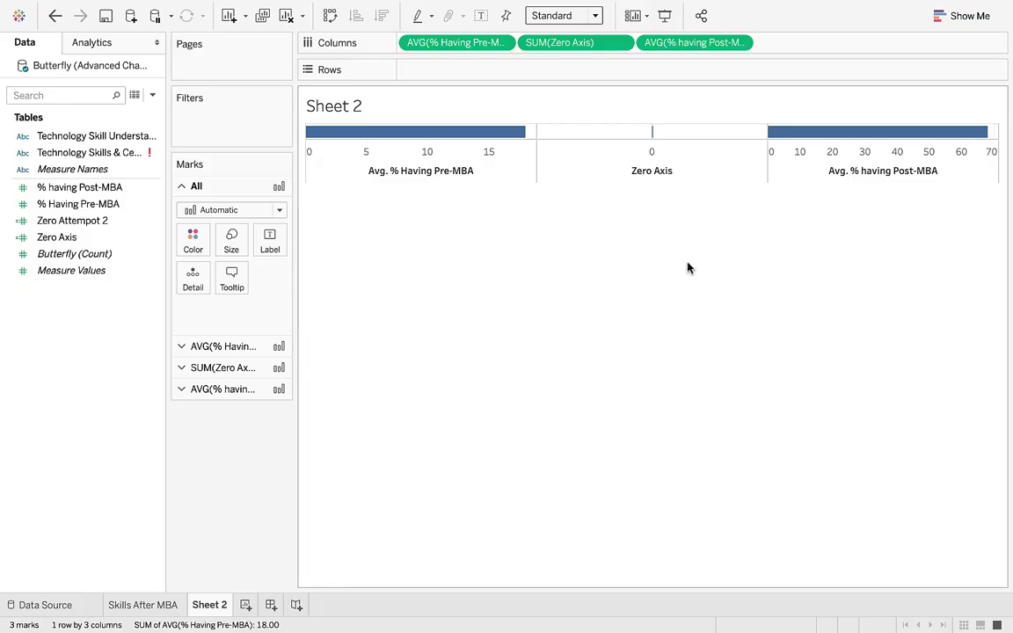
# Set the SUM(Zero Axis) mark type to Text, leaving an Abc placeholder.
pyautogui.click(227, 370)
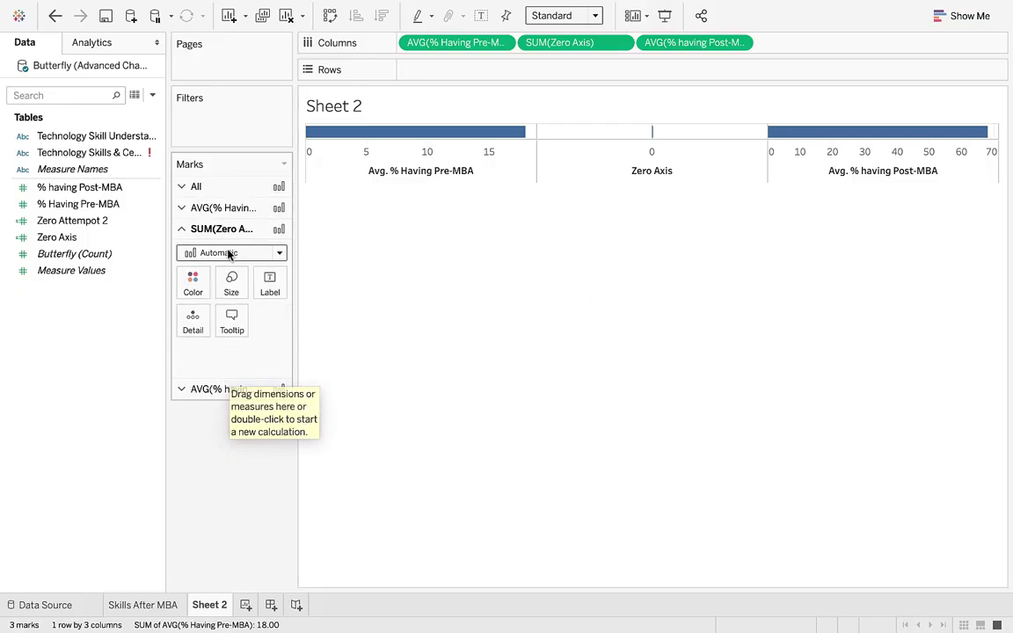
pyautogui.click(229, 252)
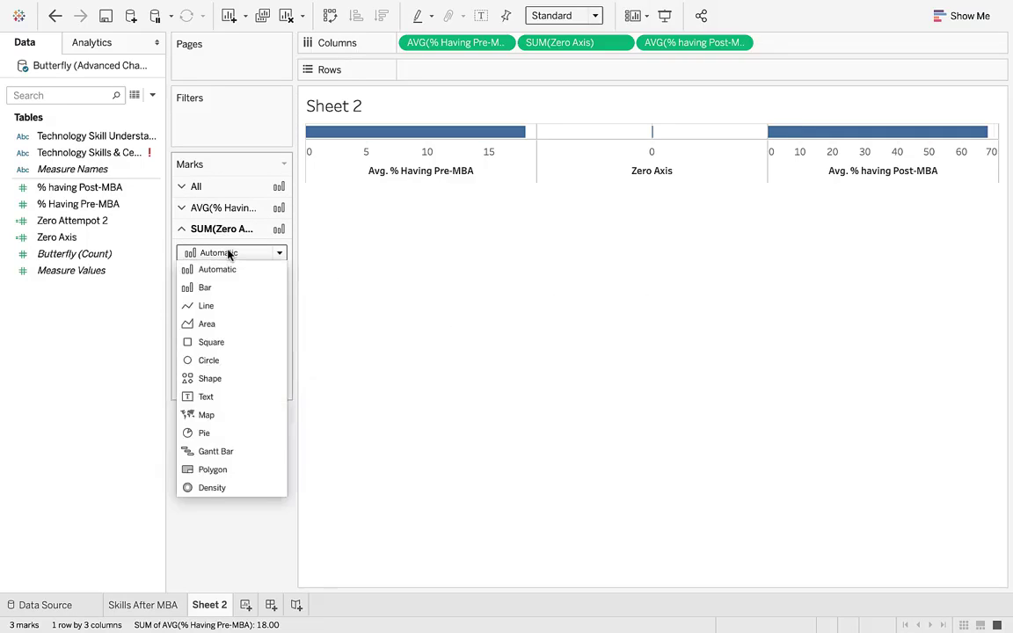
pyautogui.click(210, 398)
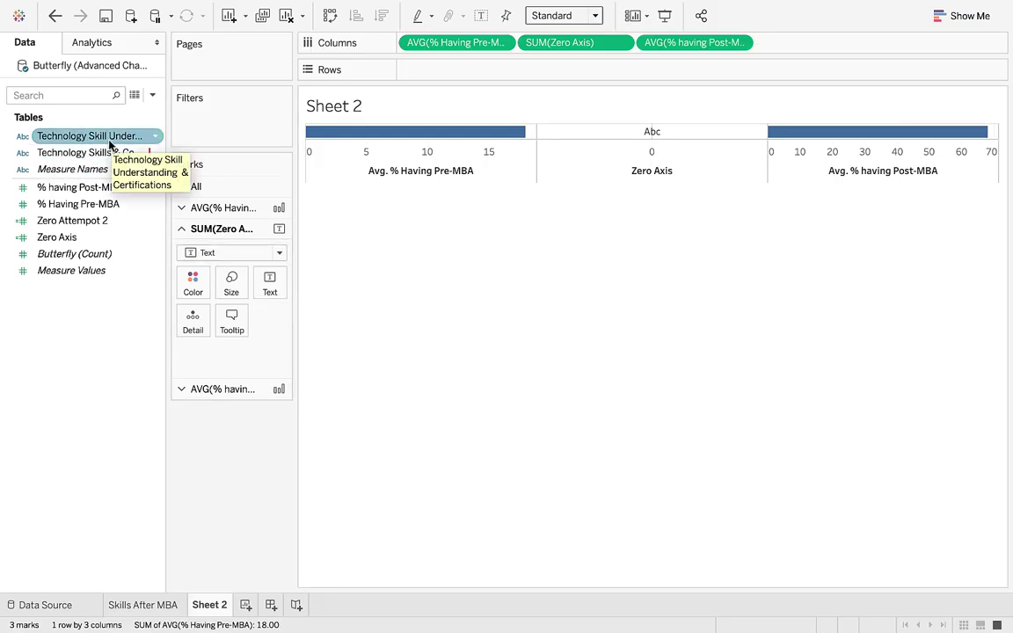
# Put Technology Skill Understanding on Rows and on the Zero Axis Text mark.
pyautogui.moveTo(78, 141); pyautogui.dragTo(475, 79)
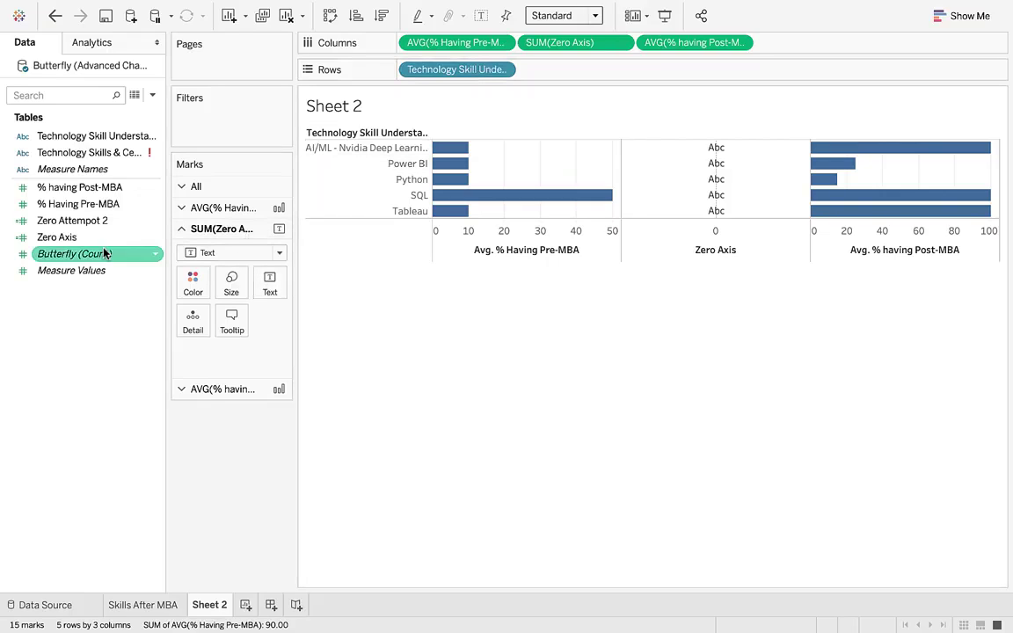
pyautogui.moveTo(97, 142); pyautogui.dragTo(276, 283)
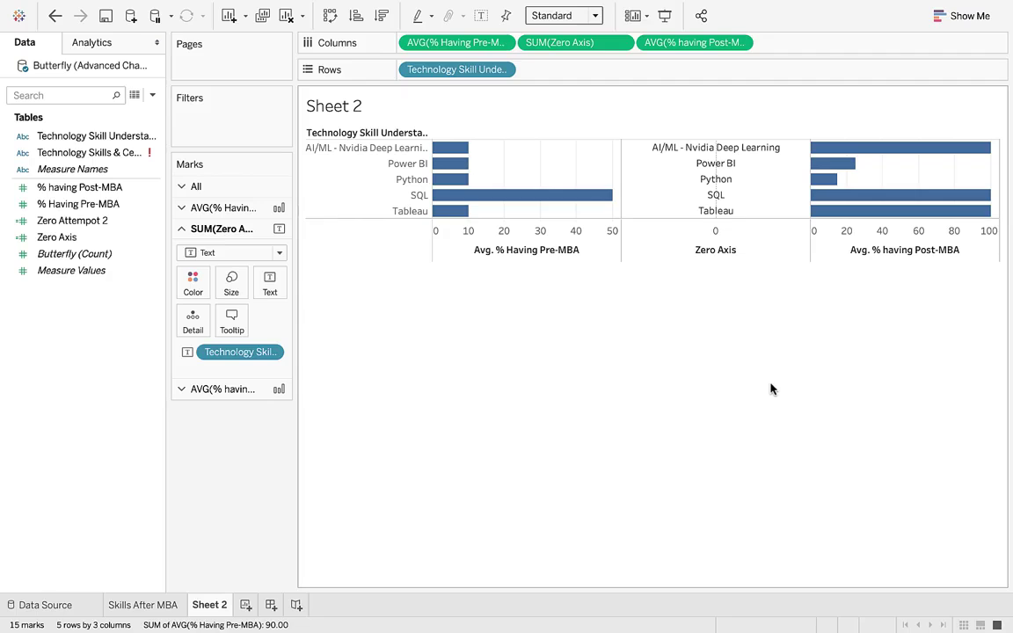
pyautogui.rightClick(382, 204)
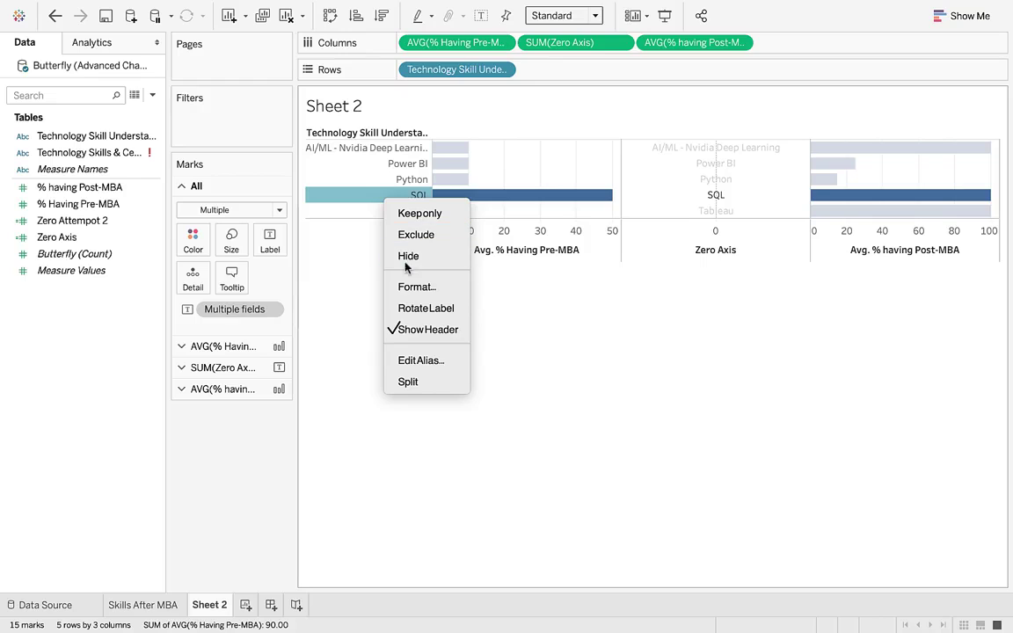
pyautogui.click(418, 330)
pyautogui.click(635, 334)
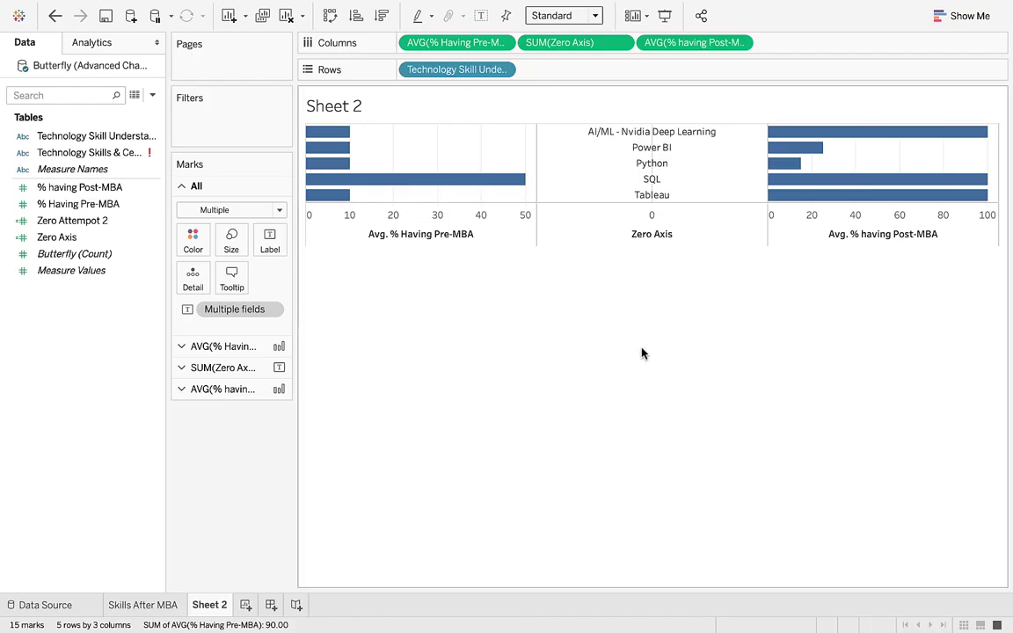
pyautogui.rightClick(483, 151)
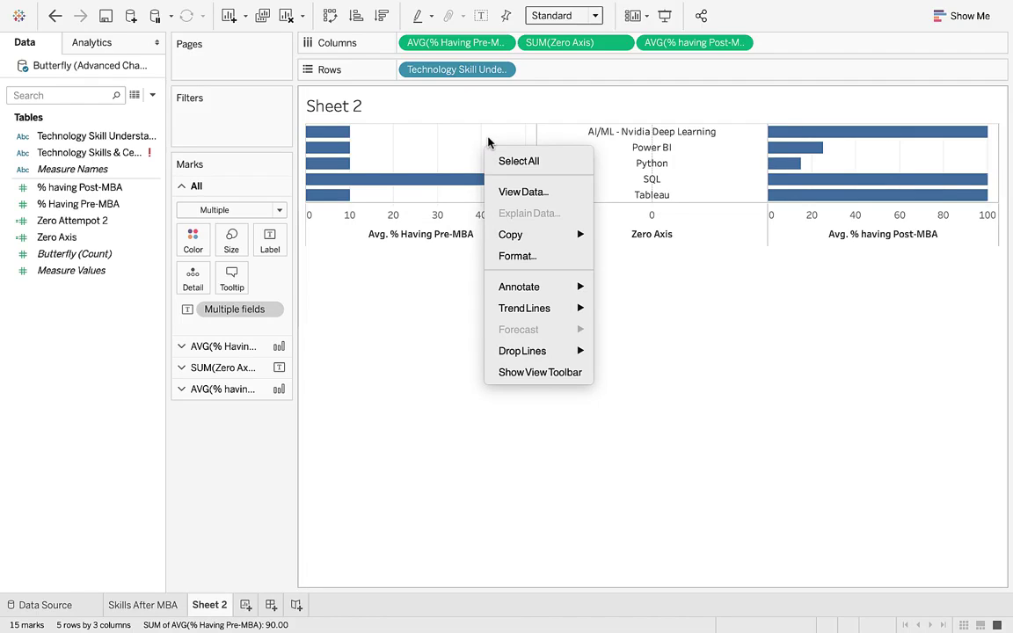
pyautogui.click(488, 141)
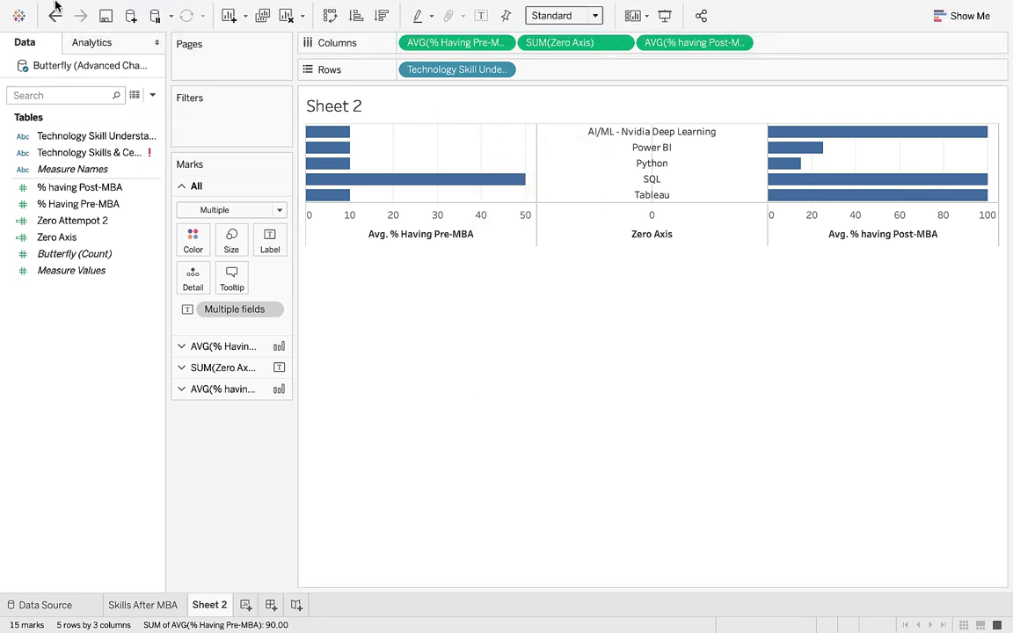
pyautogui.moveTo(55, 15)
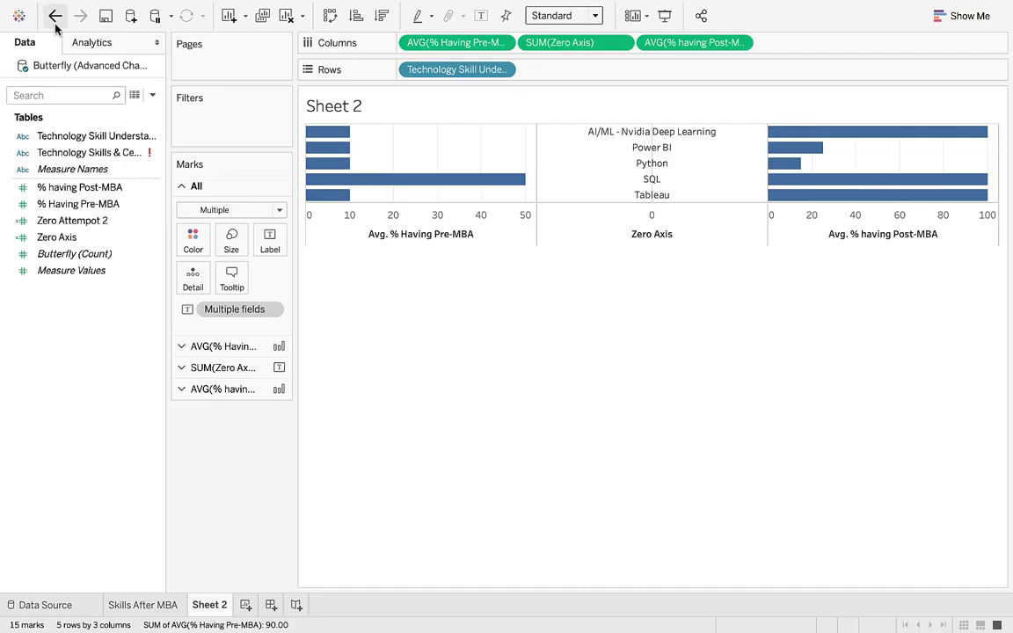
pyautogui.click(54, 21)
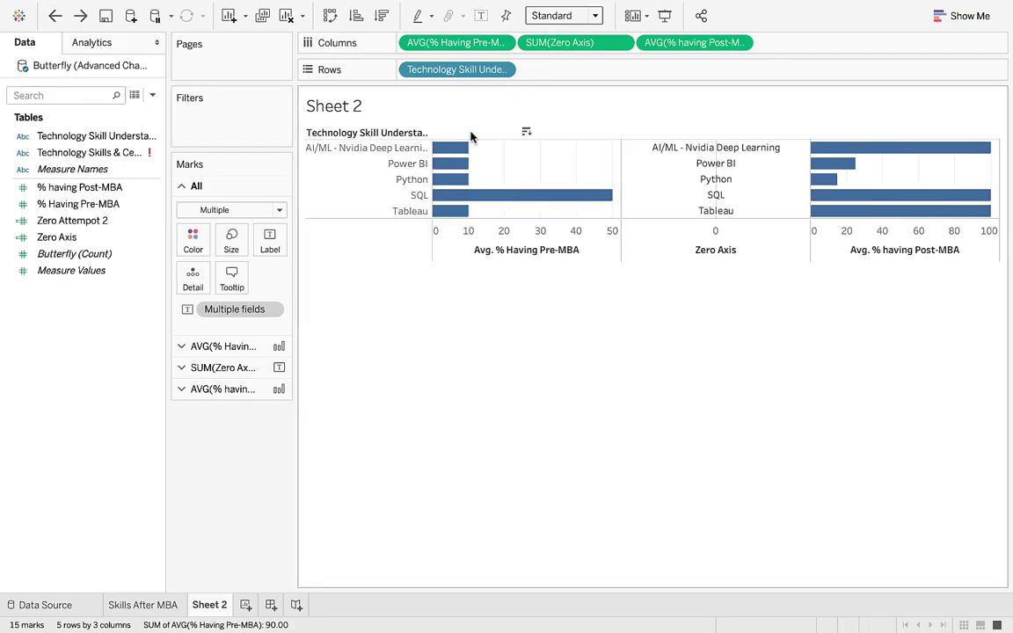
pyautogui.rightClick(471, 136)
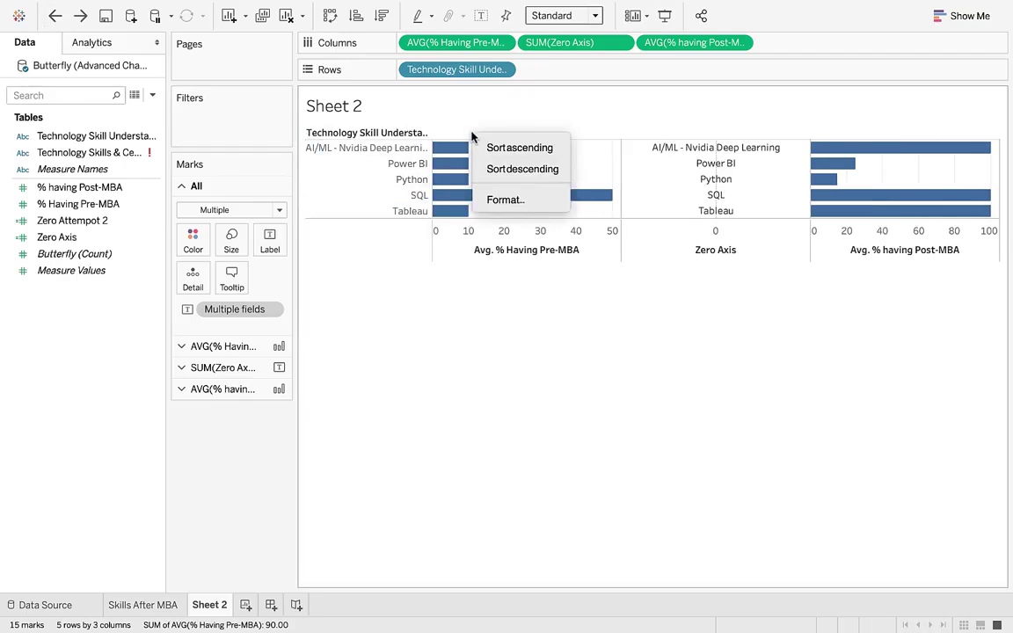
pyautogui.rightClick(406, 179)
pyautogui.click(568, 161)
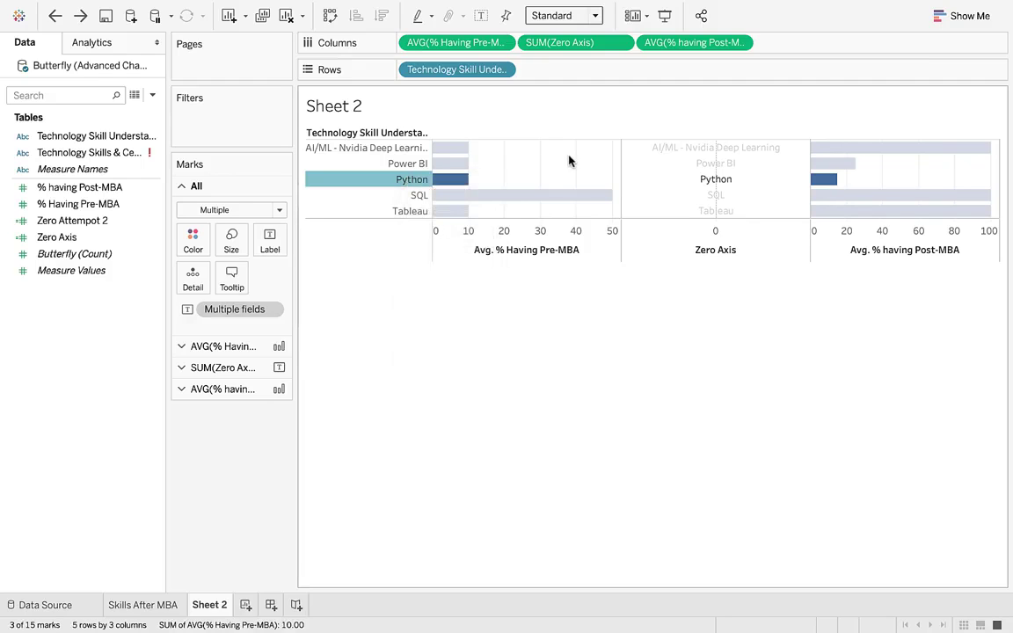
pyautogui.rightClick(579, 169)
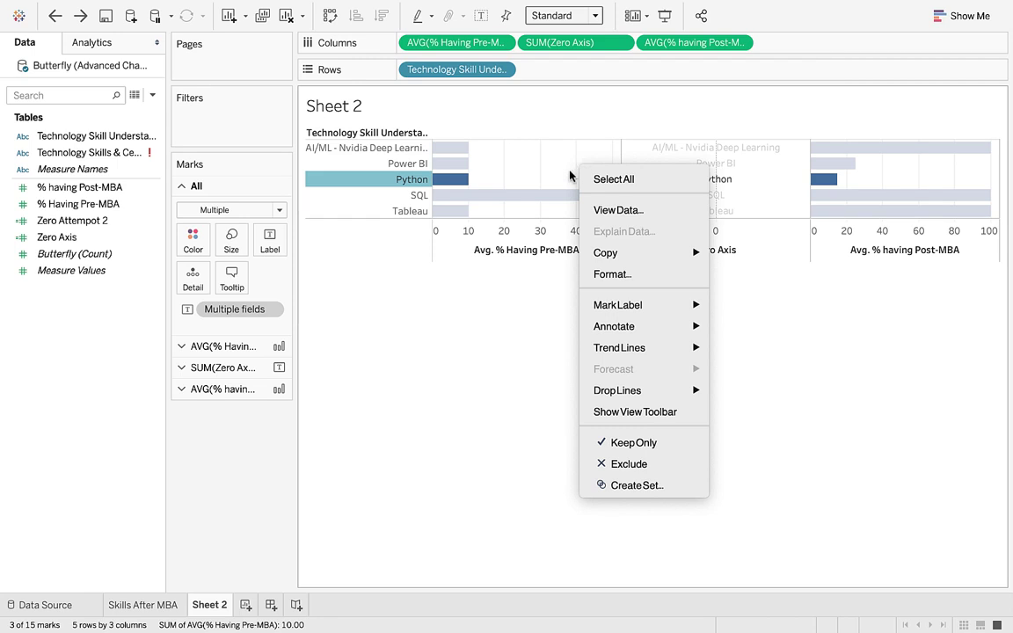
pyautogui.click(651, 157)
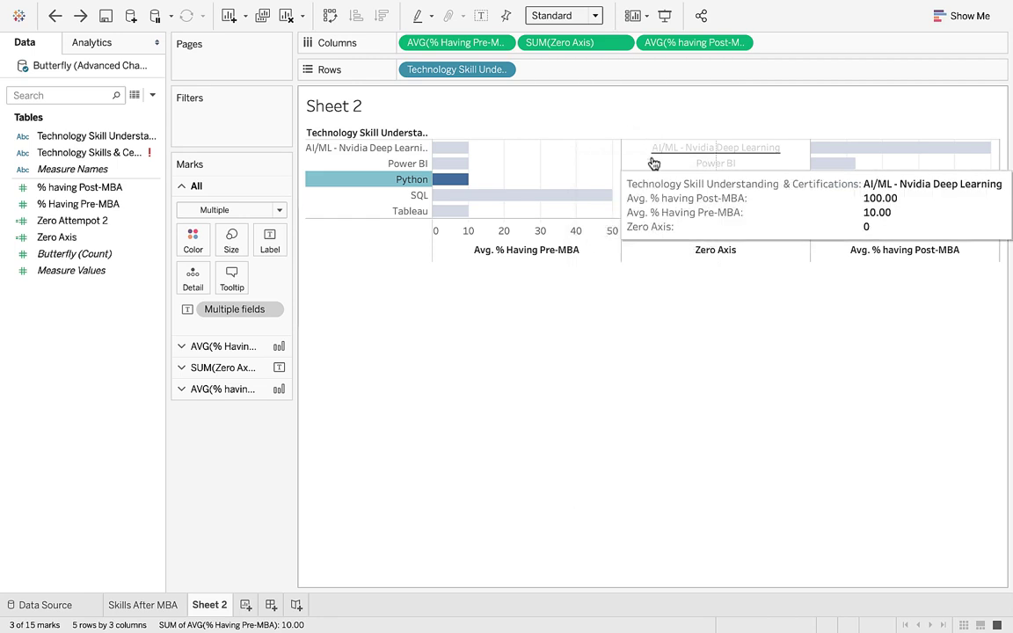
# Make SUM(Zero Axis) on Columns a dual axis with the pre-MBA measure.
pyautogui.click(620, 44)
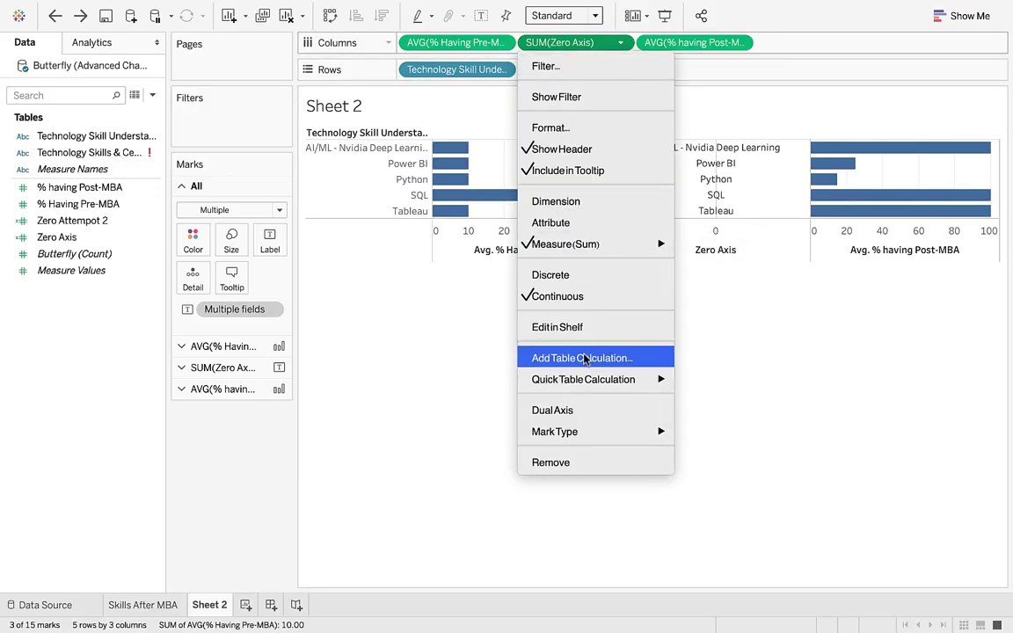
pyautogui.moveTo(605, 245)
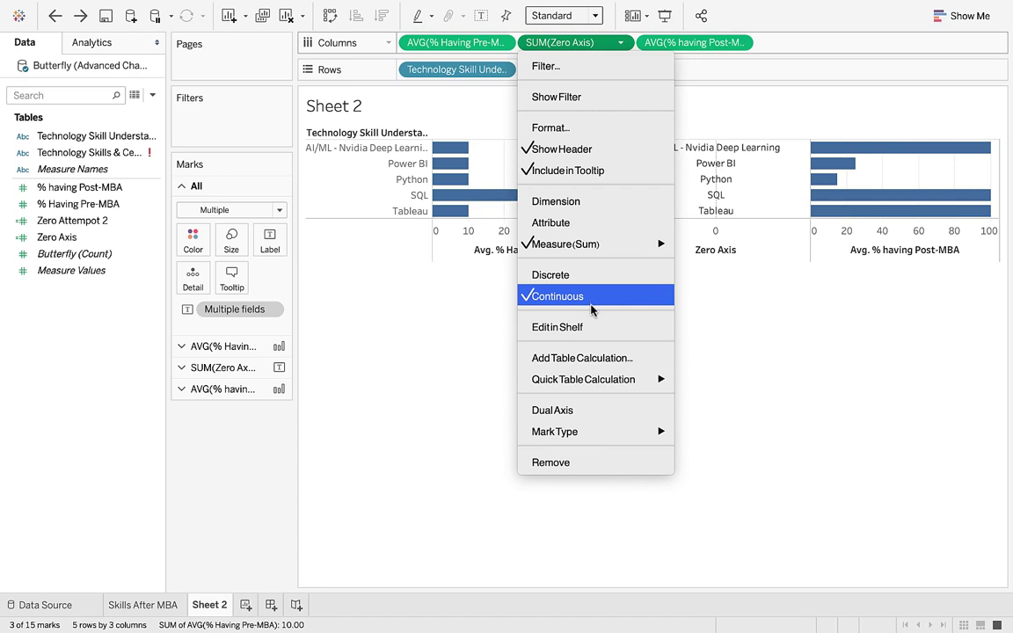
pyautogui.click(581, 409)
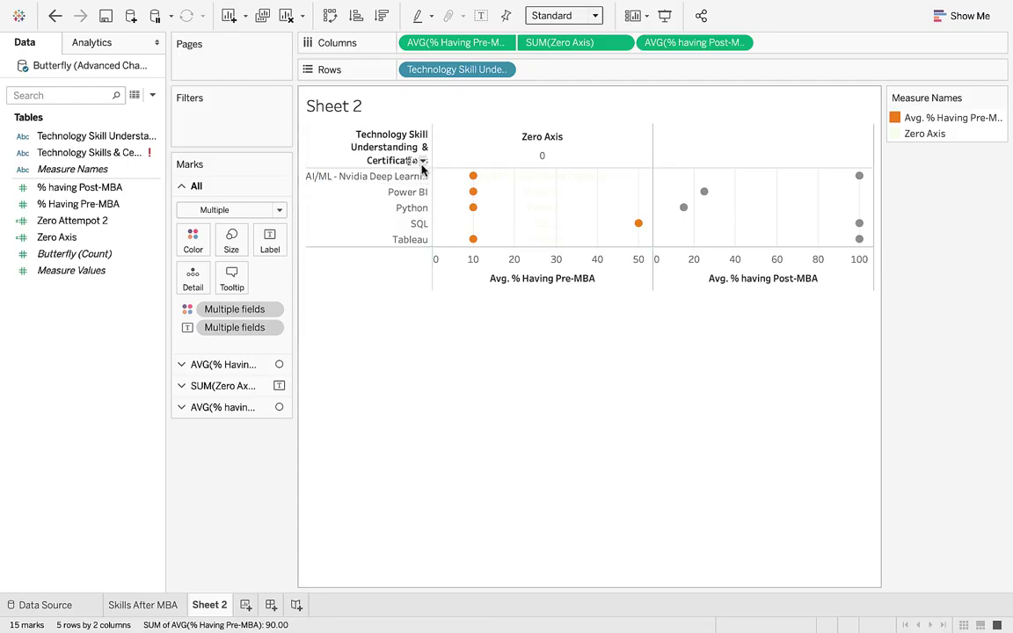
# Synchronize and reverse the Zero Axis so it runs from 40 down to -20.
pyautogui.rightClick(367, 224)
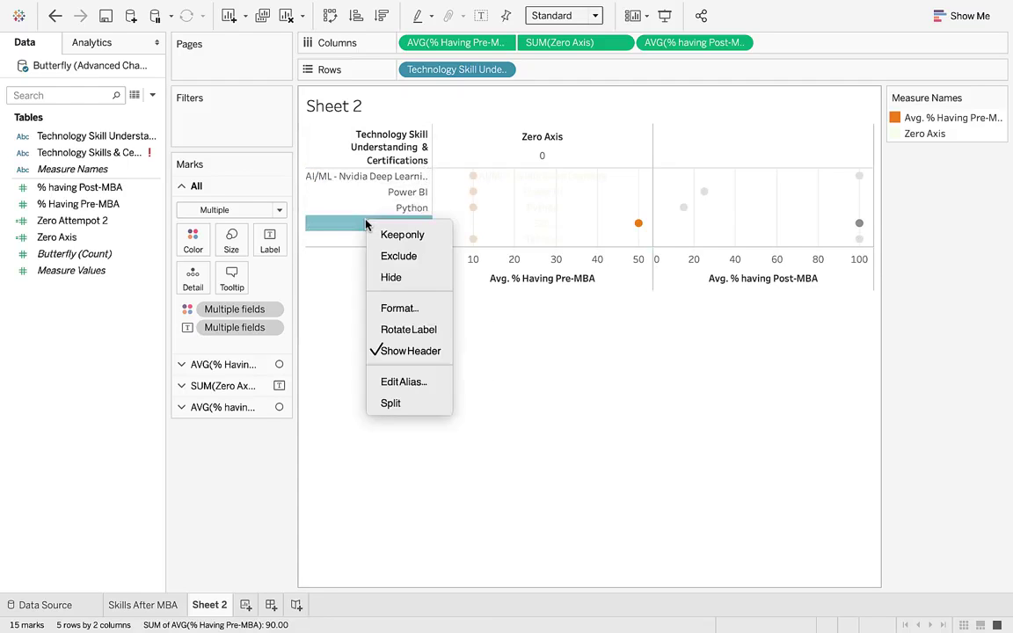
pyautogui.rightClick(397, 142)
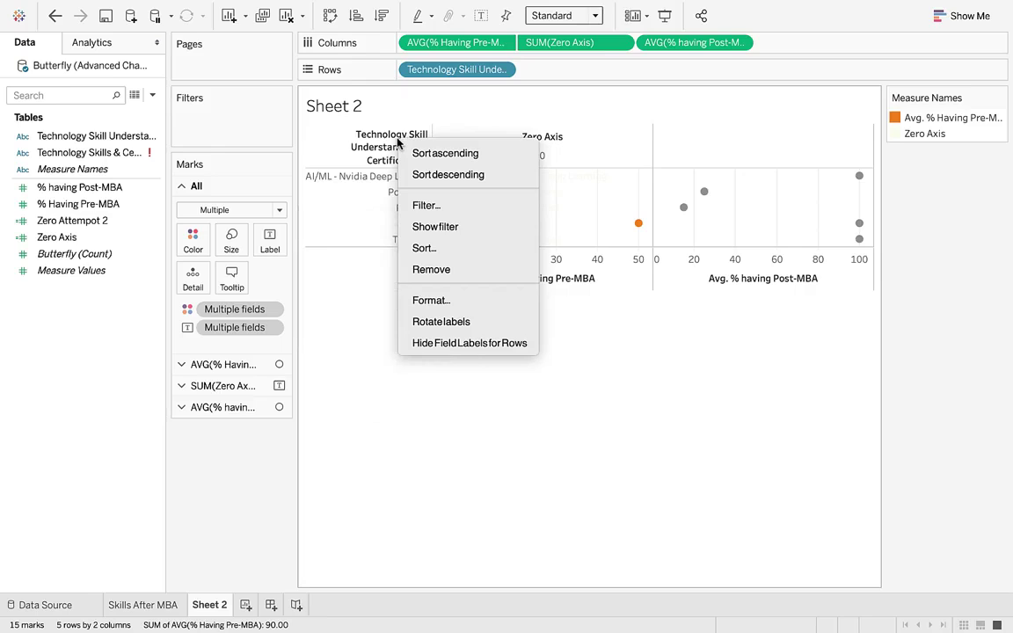
pyautogui.click(583, 140)
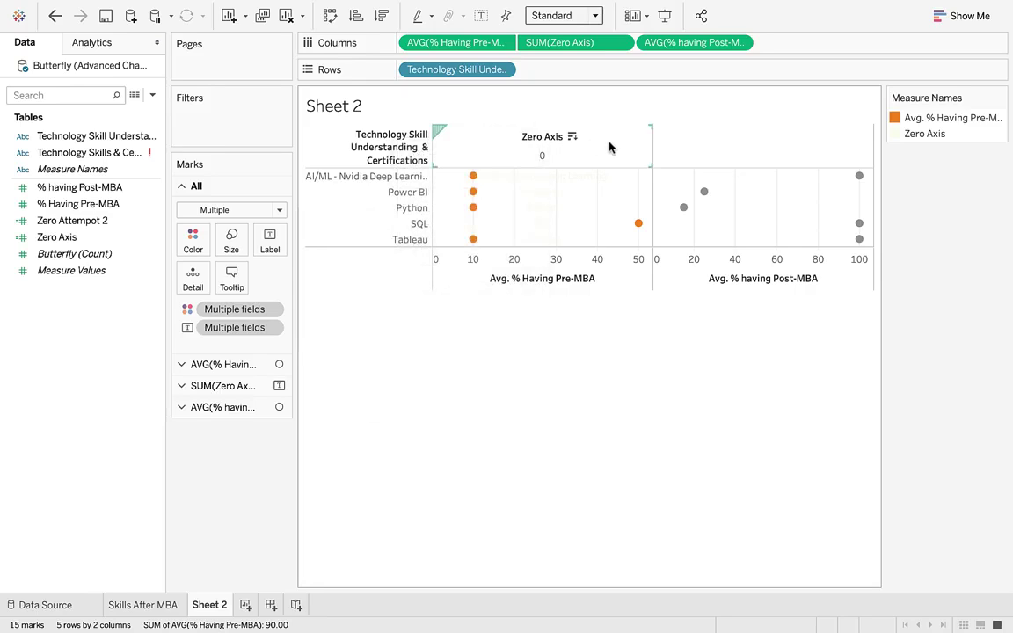
pyautogui.rightClick(609, 147)
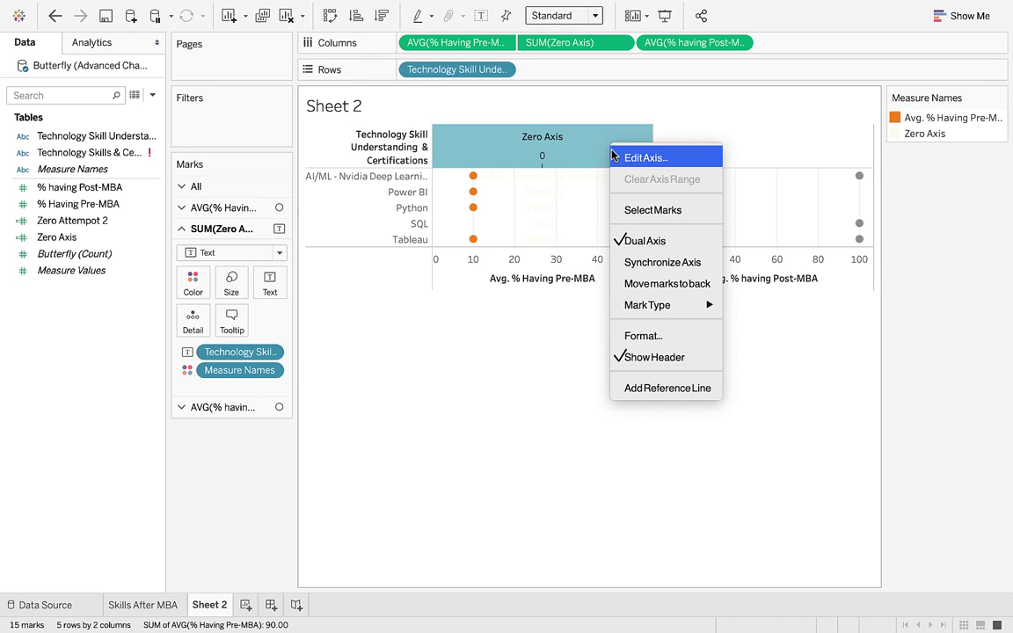
pyautogui.click(615, 157)
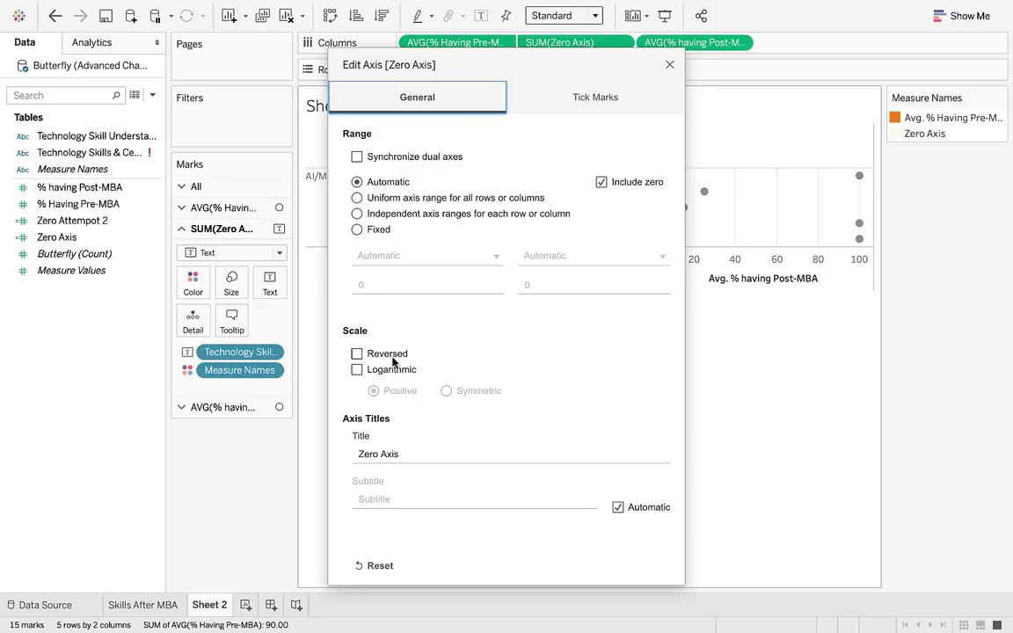
pyautogui.click(356, 352)
pyautogui.click(356, 156)
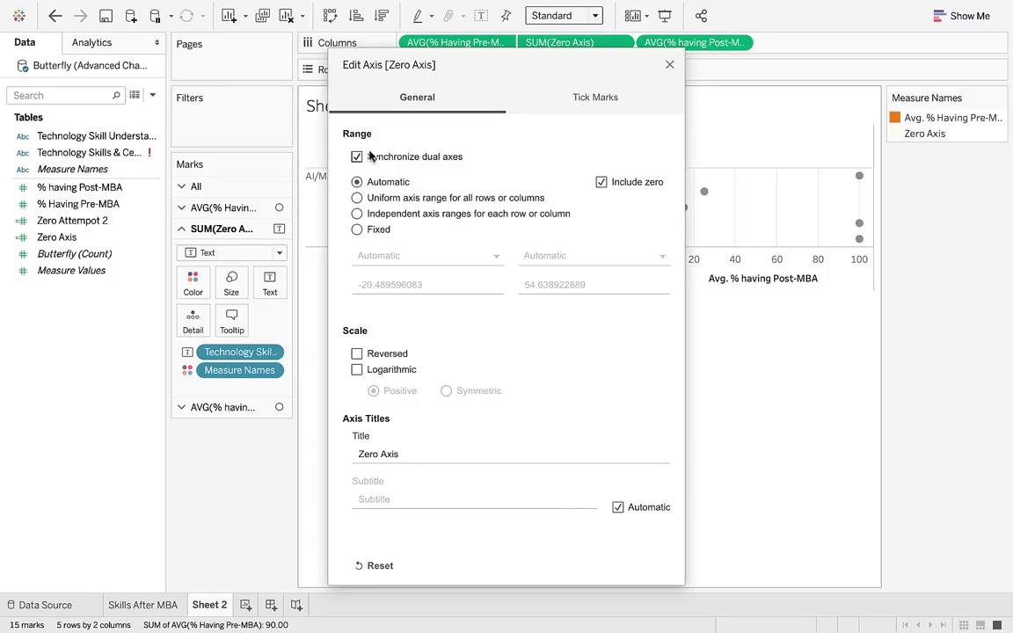
pyautogui.click(360, 353)
pyautogui.click(669, 65)
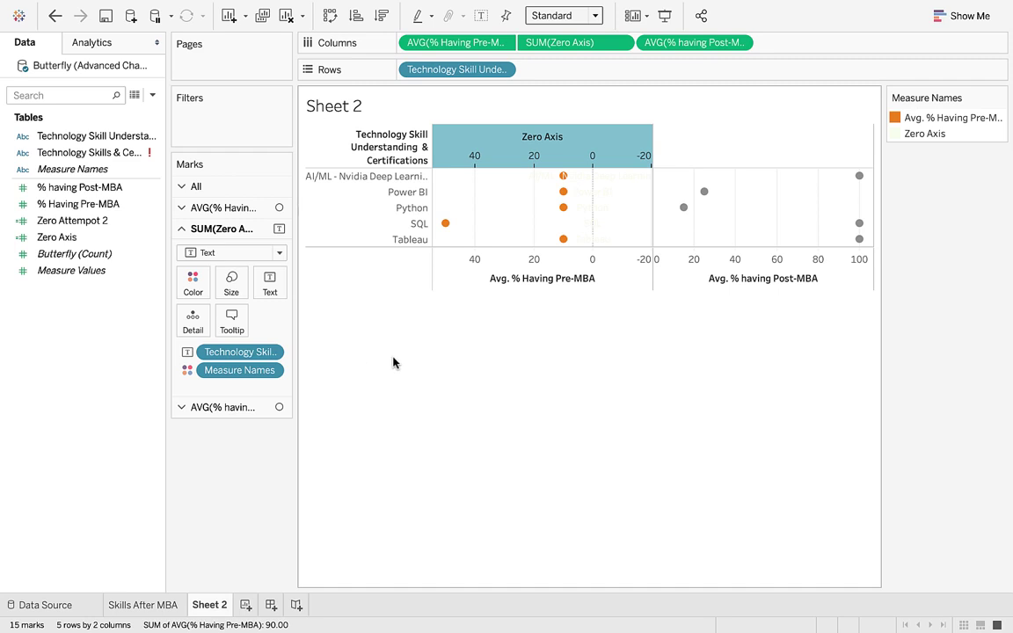
# Change both the pre-MBA and post-MBA mark types from dots to bars.
pyautogui.click(231, 207)
pyautogui.click(234, 233)
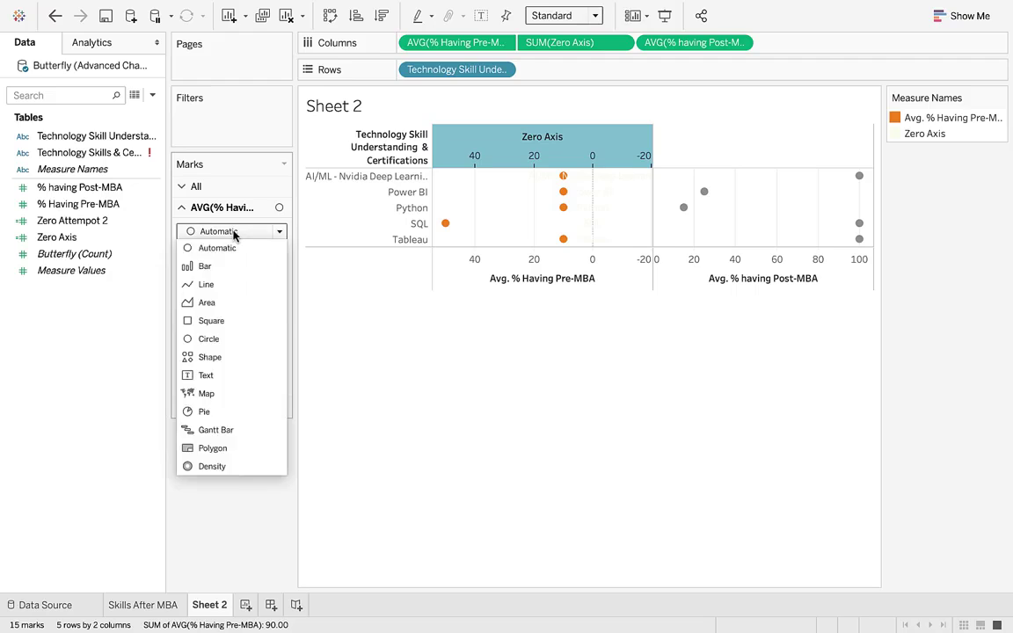
pyautogui.click(222, 265)
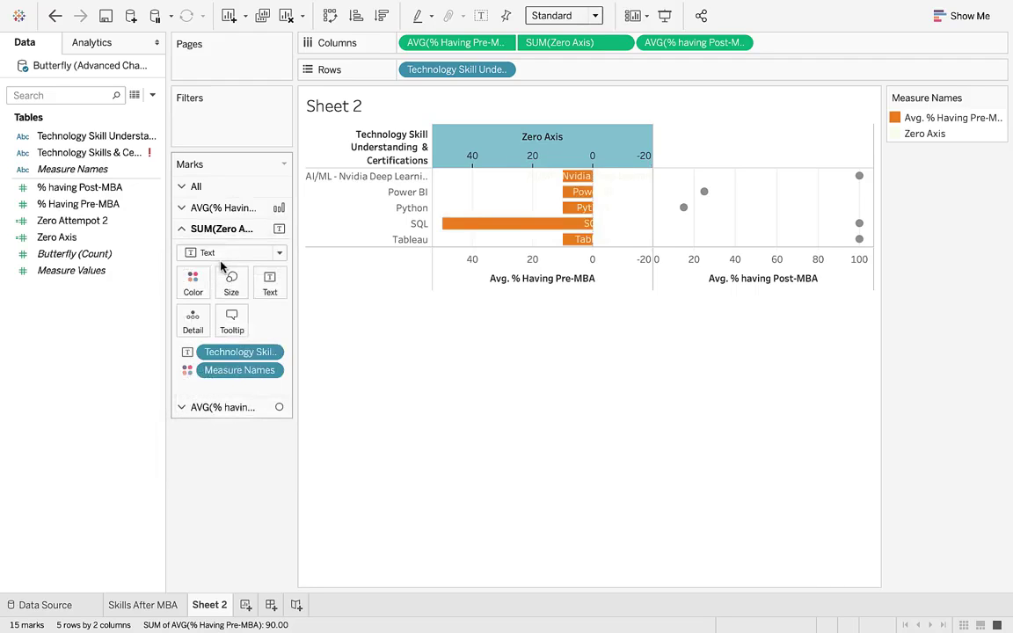
pyautogui.click(212, 408)
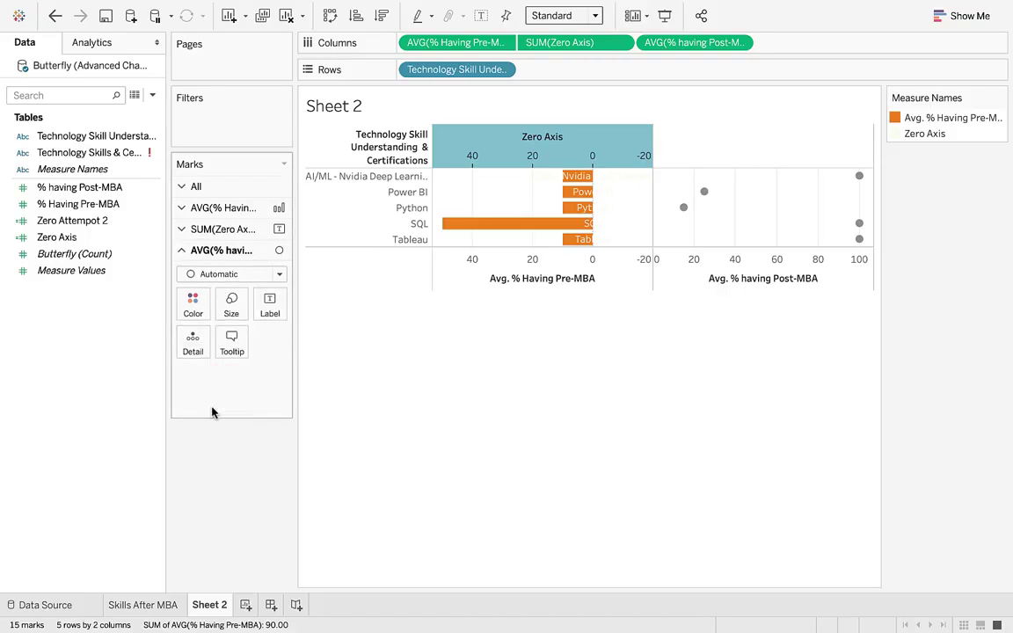
pyautogui.click(247, 274)
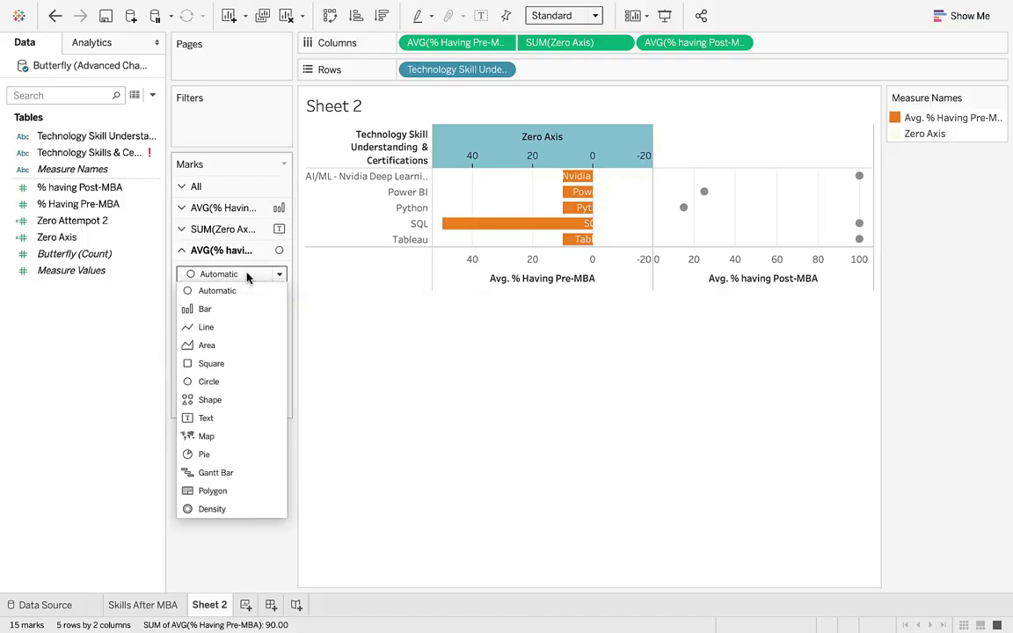
pyautogui.click(233, 308)
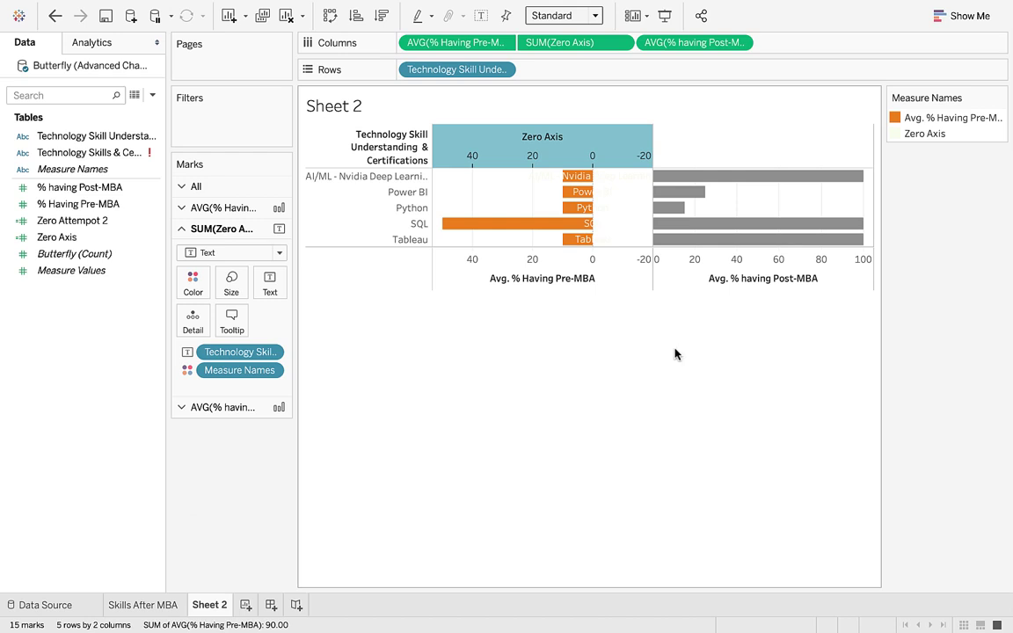
# Hide the skill name row headers on Sheet 2.
pyautogui.click(637, 374)
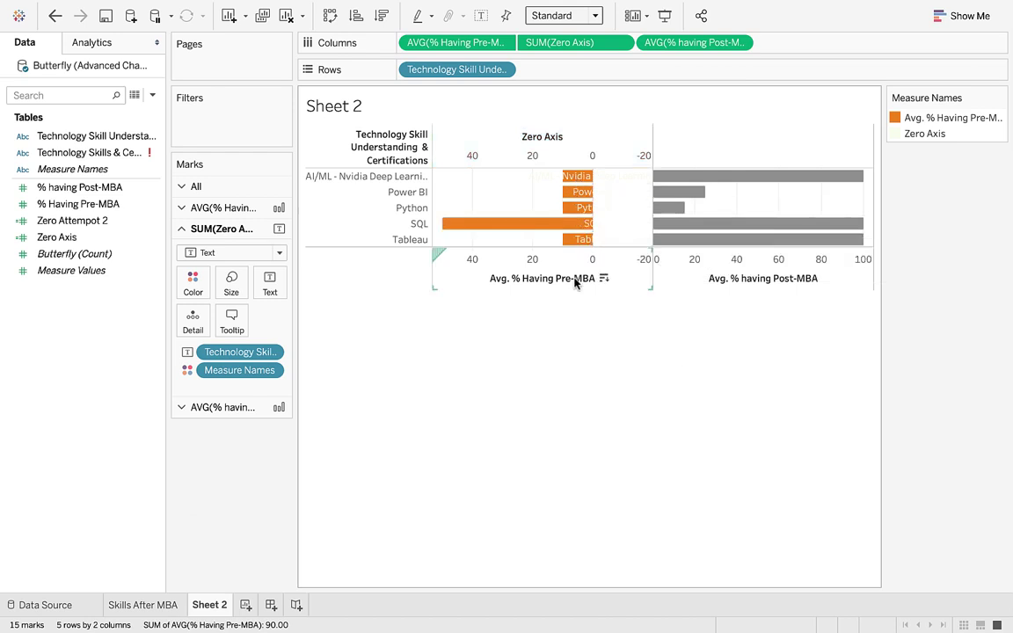
pyautogui.rightClick(380, 222)
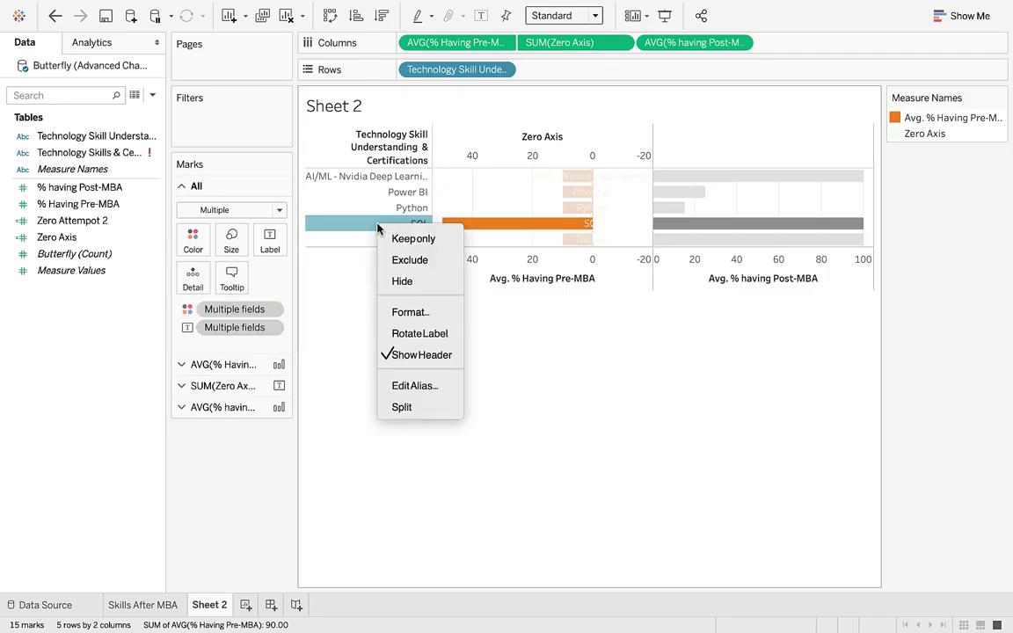
pyautogui.click(407, 352)
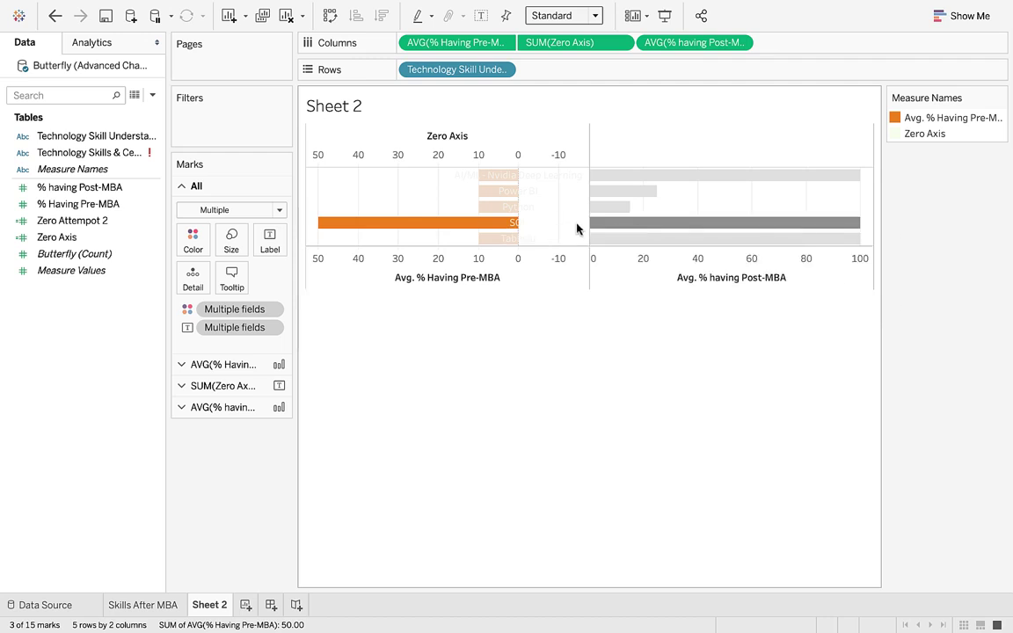
# Fix the Zero Axis range to start at 0 with an automatic end.
pyautogui.rightClick(556, 139)
pyautogui.click(567, 149)
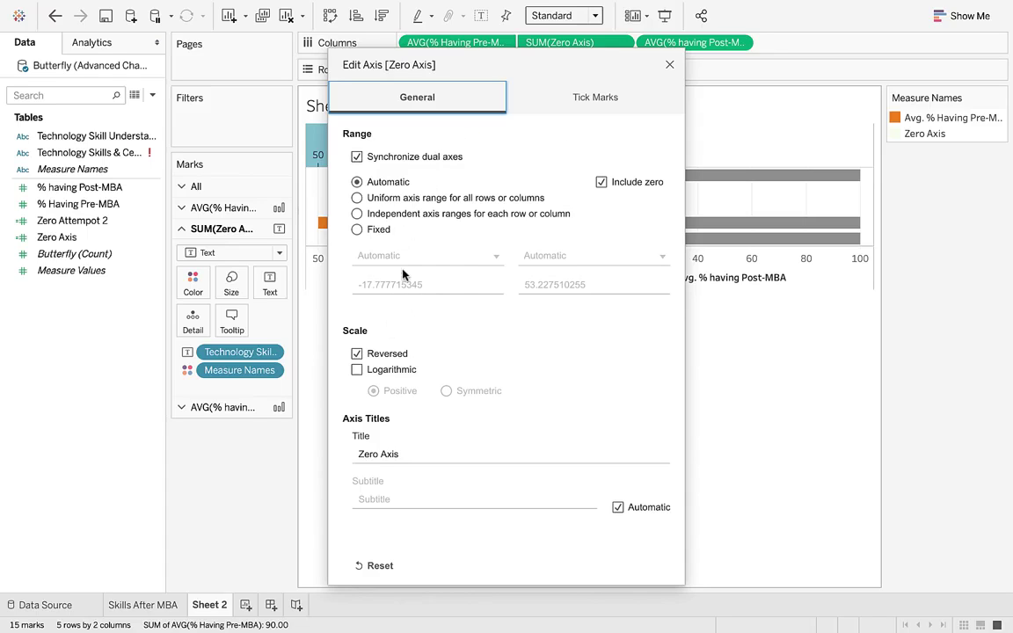
pyautogui.click(376, 230)
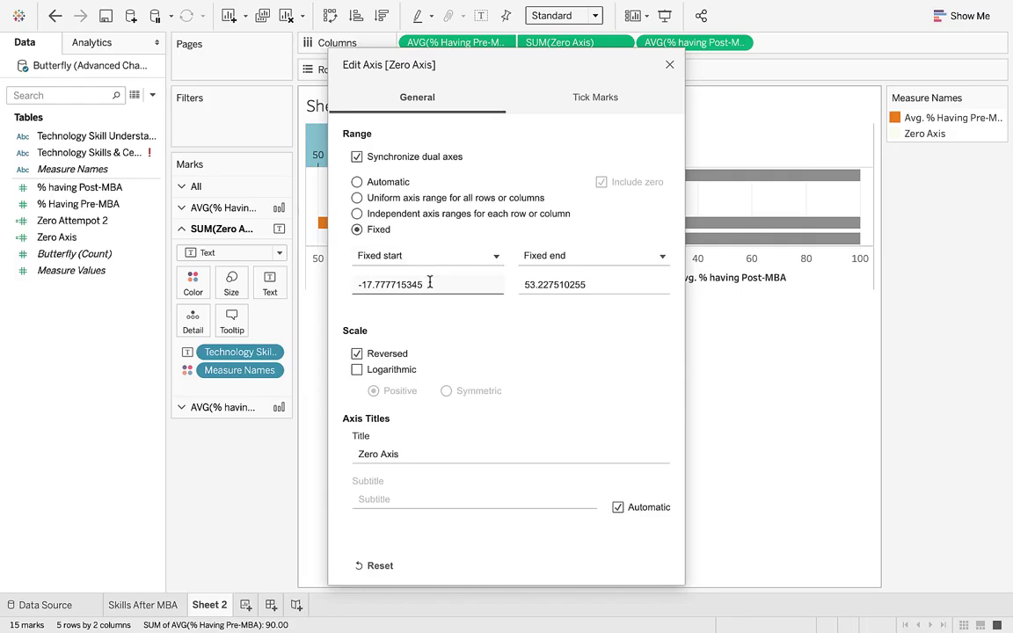
pyautogui.moveTo(429, 282); pyautogui.dragTo(349, 283)
pyautogui.write('0')
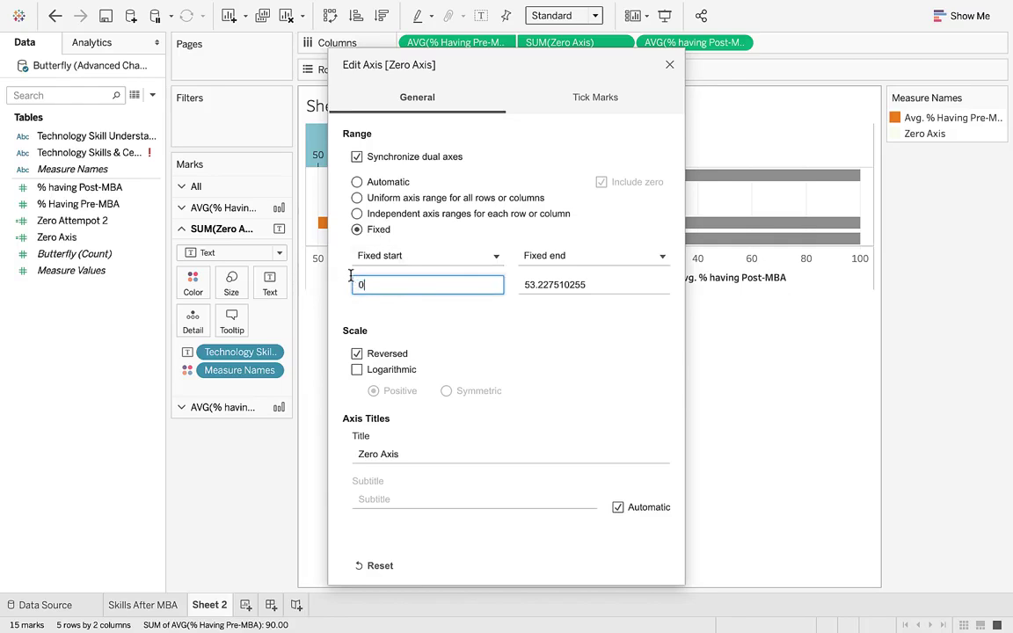
pyautogui.click(579, 257)
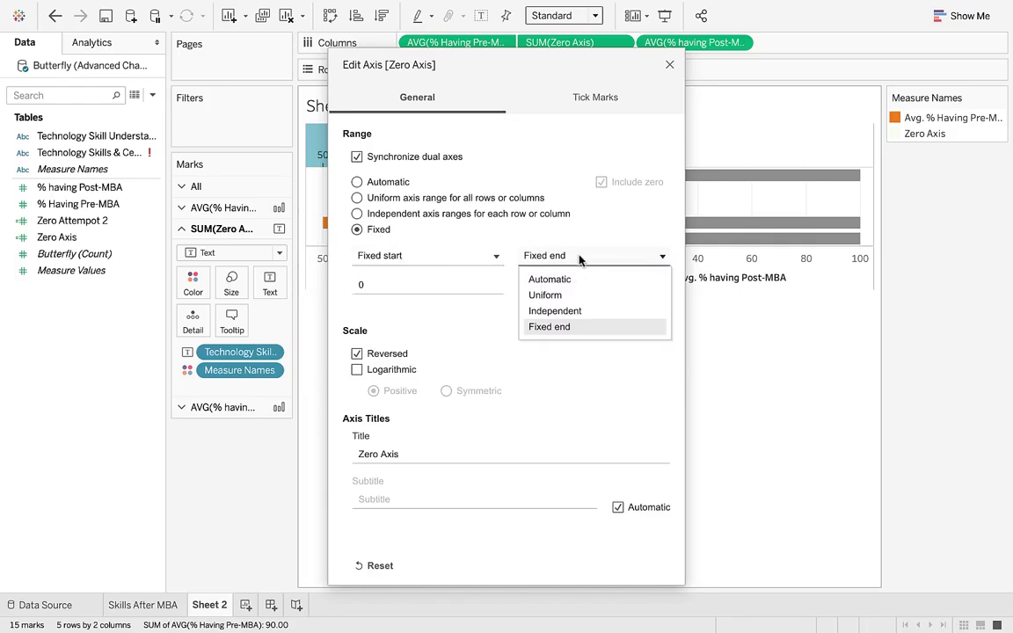
pyautogui.click(572, 280)
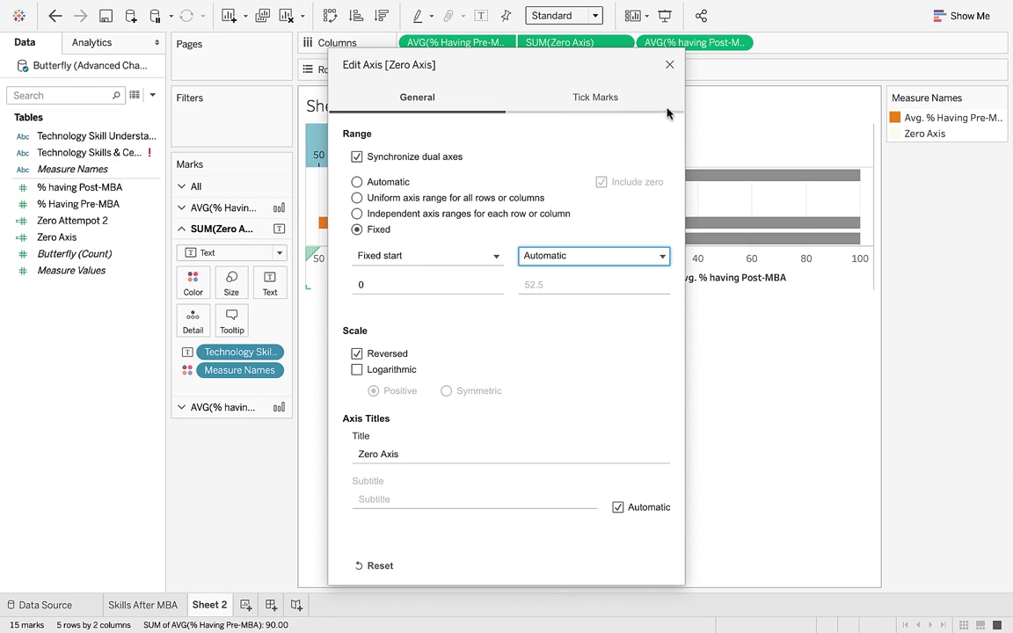
pyautogui.click(669, 66)
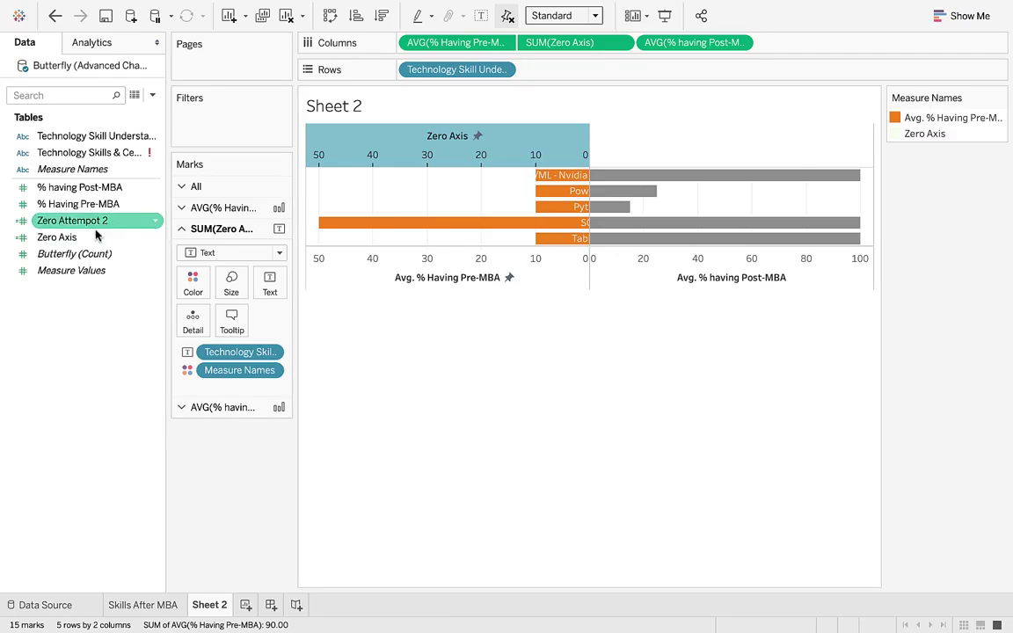
# Add a second Zero Axis measure to Columns and review its axis settings.
pyautogui.moveTo(91, 243); pyautogui.dragTo(826, 54)
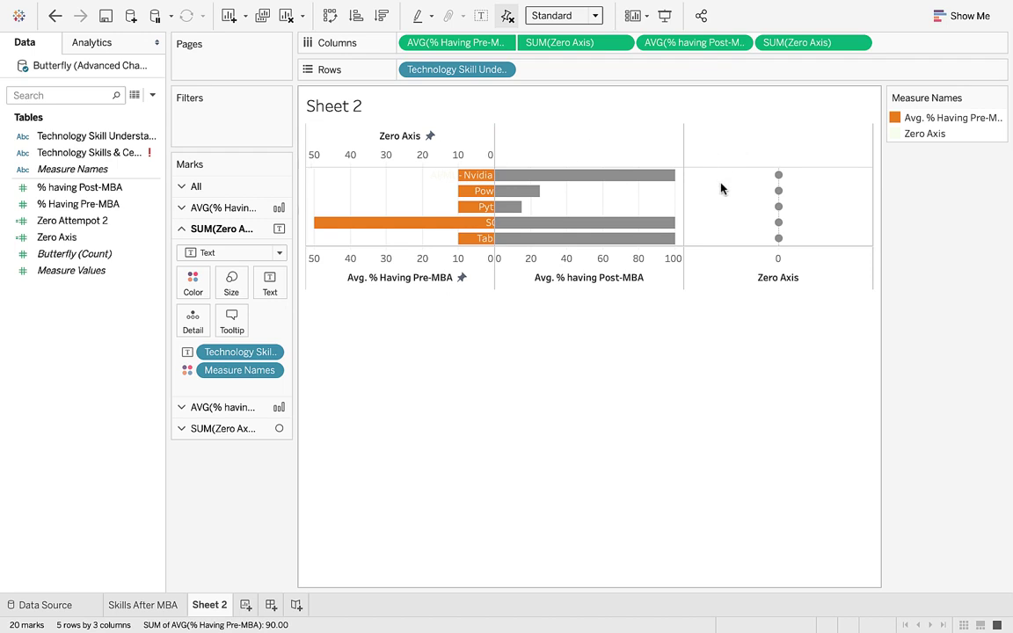
pyautogui.rightClick(472, 138)
pyautogui.click(484, 151)
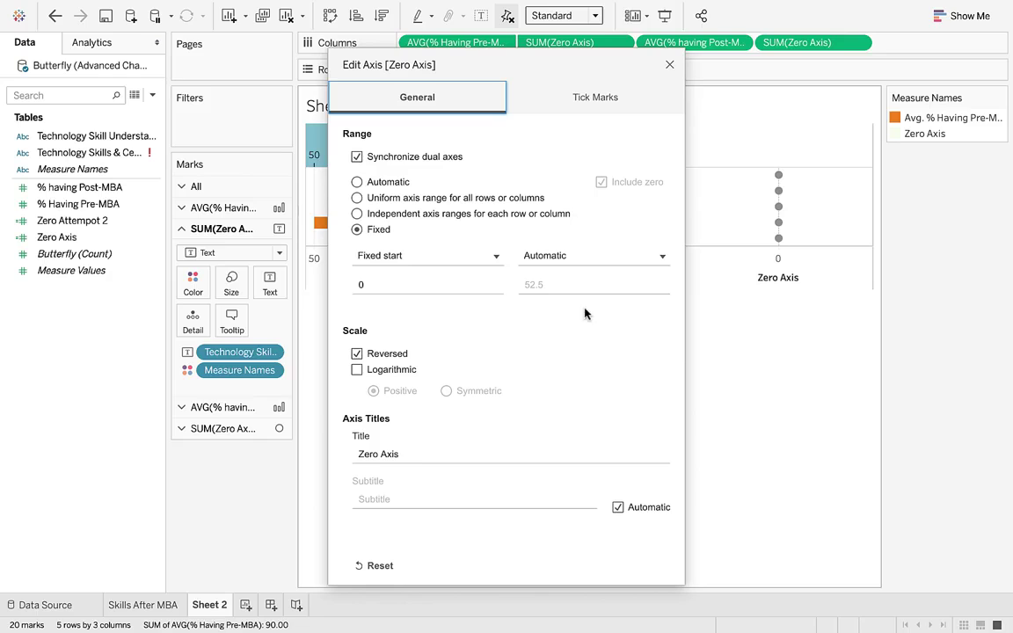
# Draw the new Zero Axis layer as Text marks labelled with Technology Skill Understanding & Certifications.
pyautogui.click(667, 68)
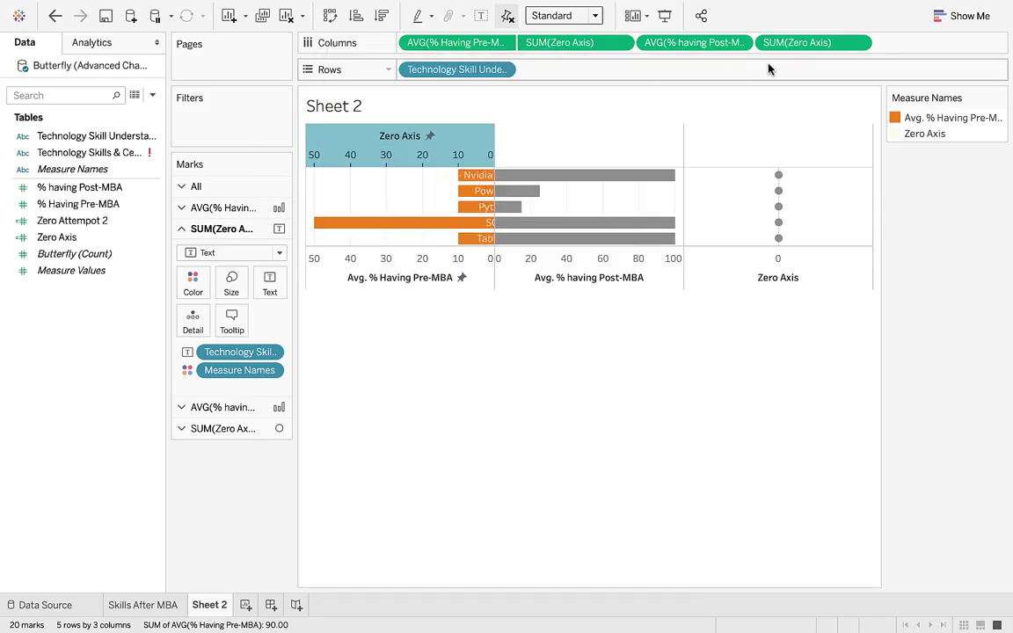
pyautogui.moveTo(770, 229)
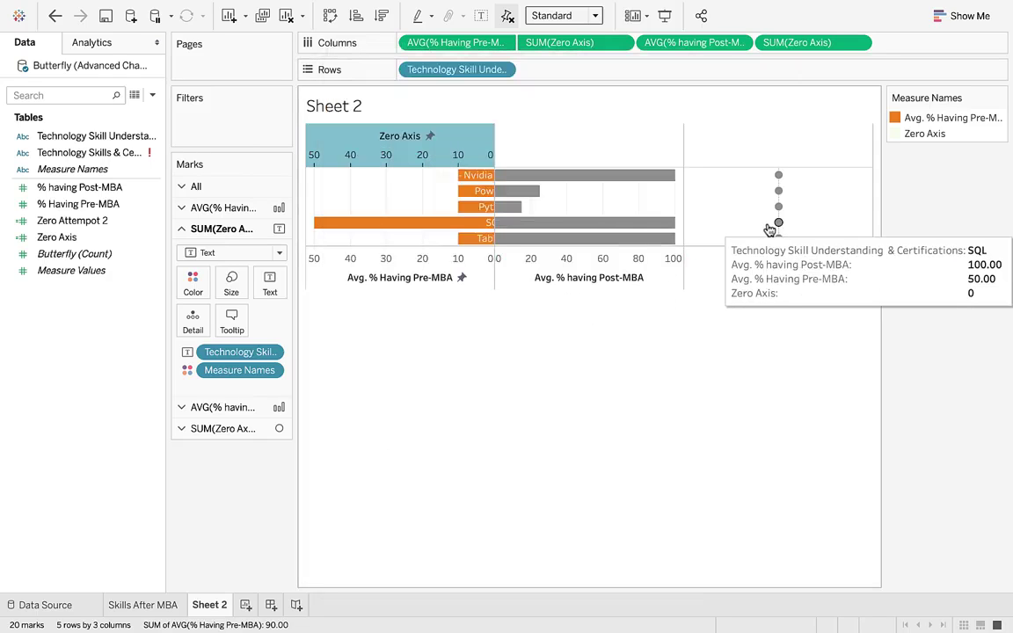
pyautogui.click(231, 429)
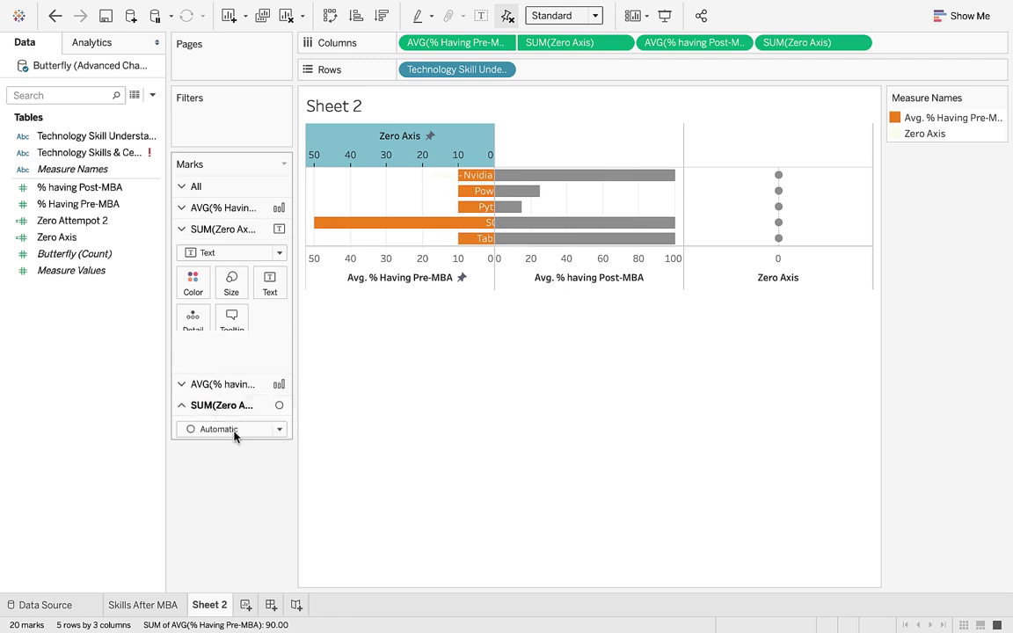
pyautogui.click(236, 297)
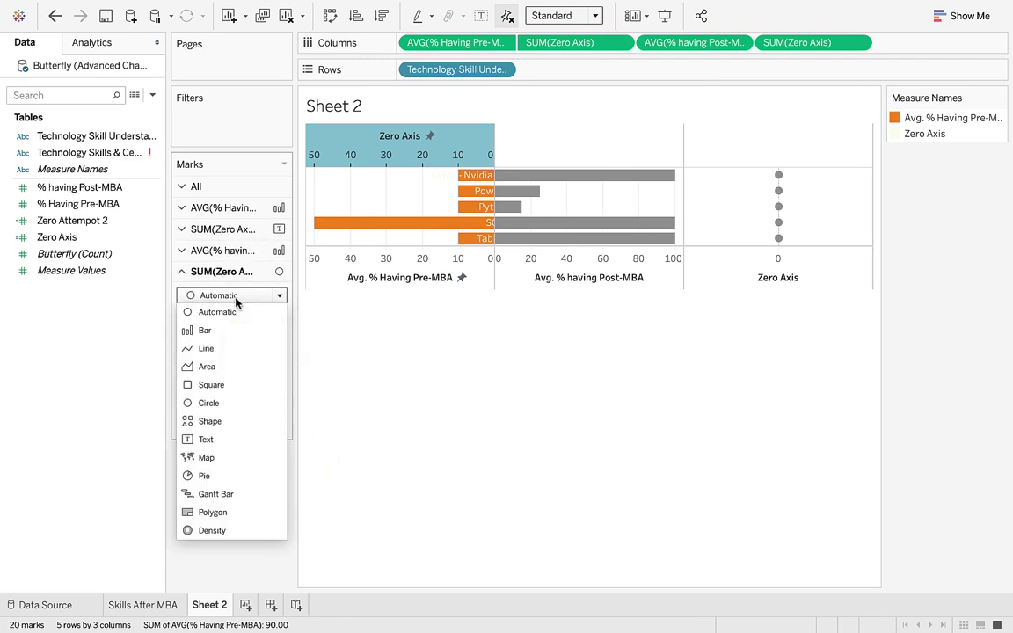
pyautogui.click(216, 442)
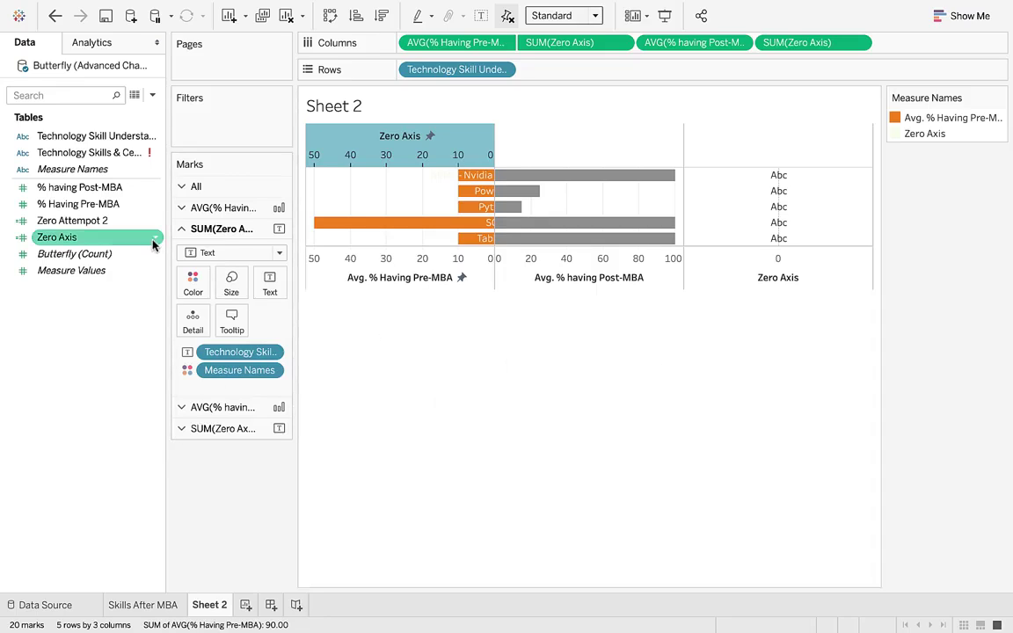
pyautogui.click(98, 139)
pyautogui.moveTo(98, 138); pyautogui.dragTo(278, 290)
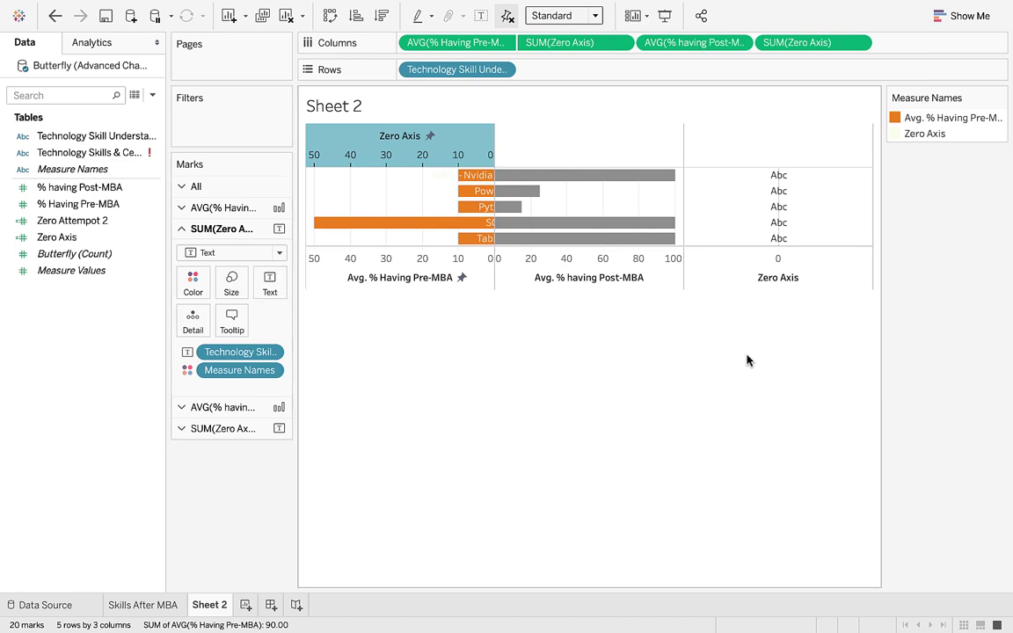
pyautogui.click(859, 43)
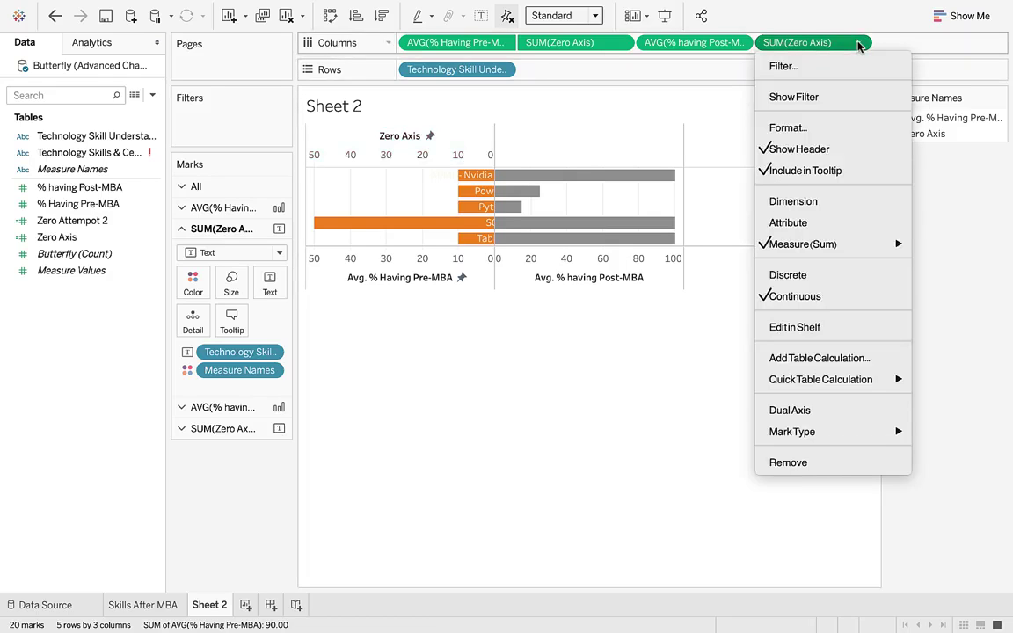
# Overlay the two Zero Axis measures as a dual axis and synchronize the top axis.
pyautogui.click(824, 410)
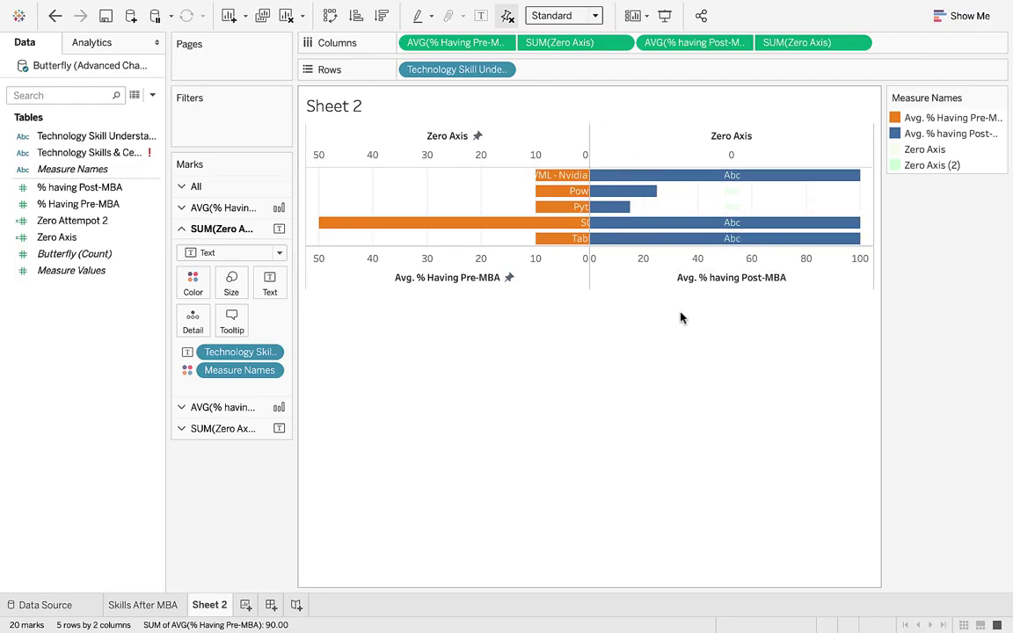
pyautogui.rightClick(650, 149)
pyautogui.click(661, 158)
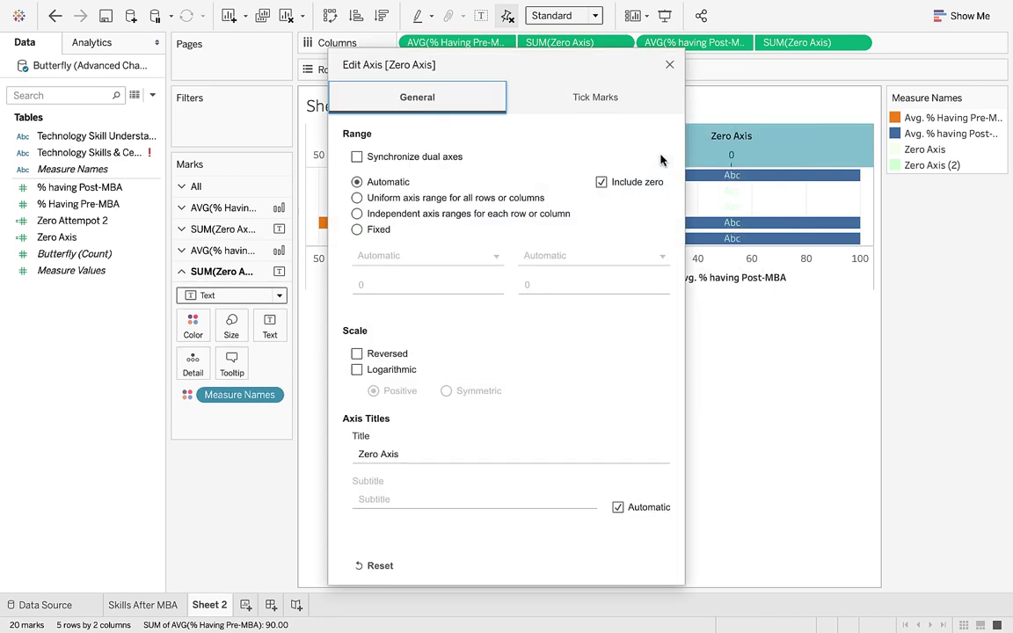
pyautogui.click(384, 156)
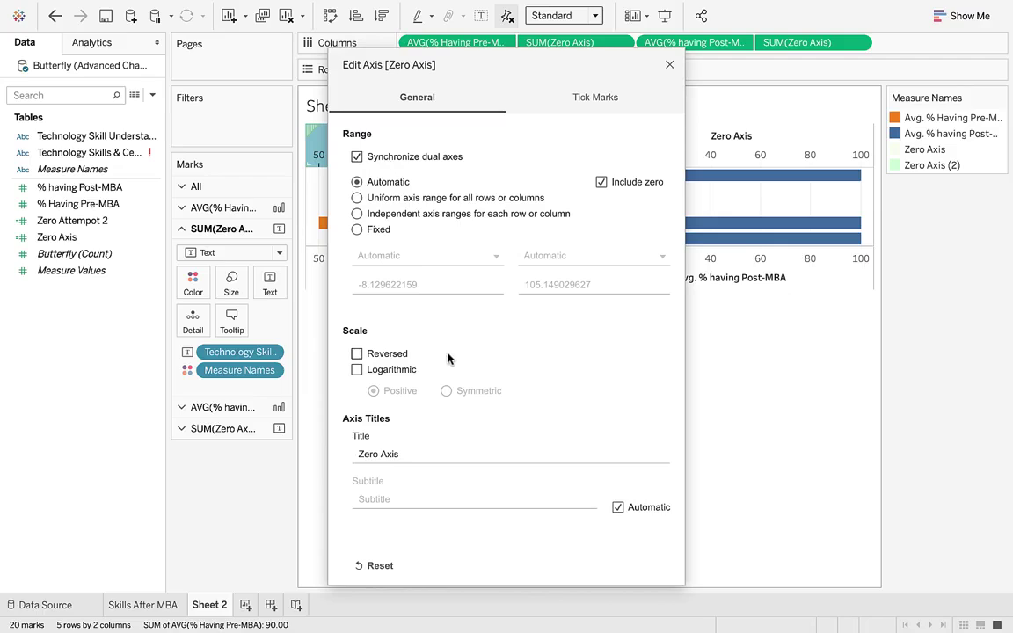
pyautogui.click(375, 353)
pyautogui.click(375, 354)
# Fix the top Zero Axis range to start at 0 with an automatic end.
pyautogui.click(357, 230)
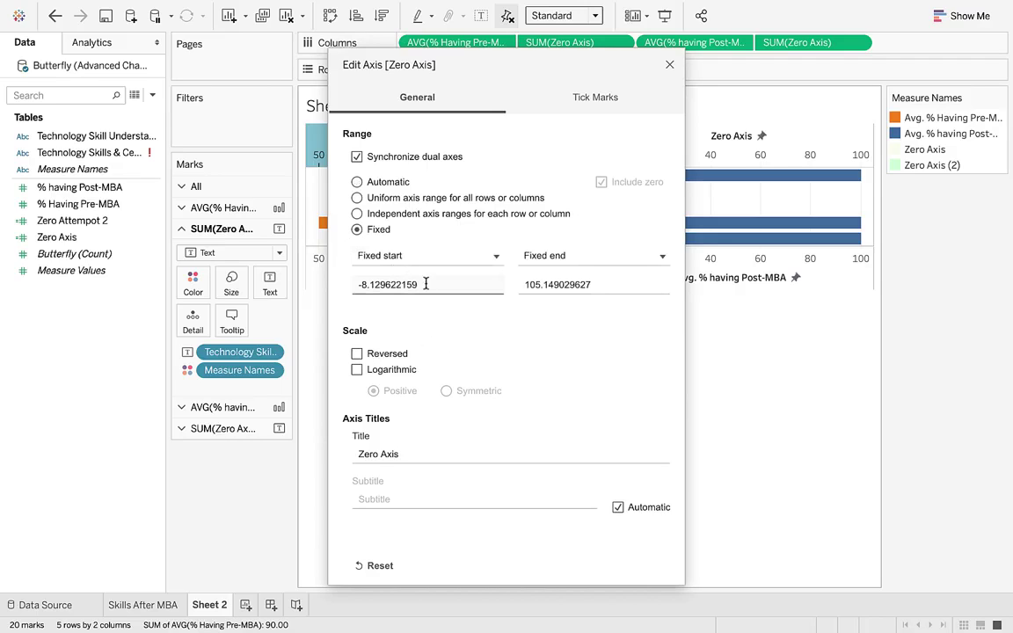
pyautogui.click(355, 285)
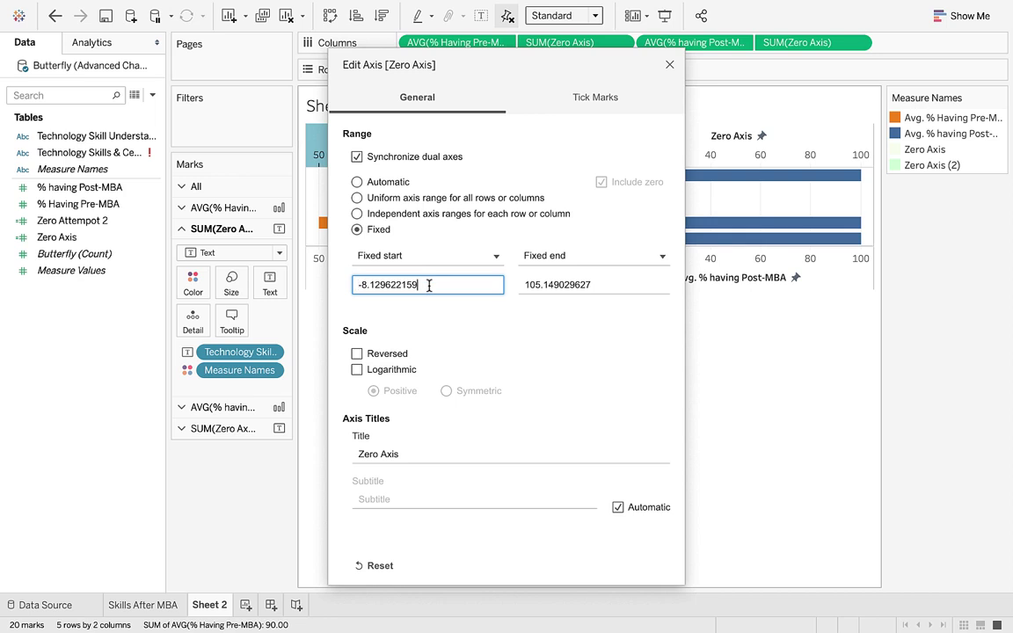
pyautogui.moveTo(429, 284); pyautogui.dragTo(356, 284)
pyautogui.write('0')
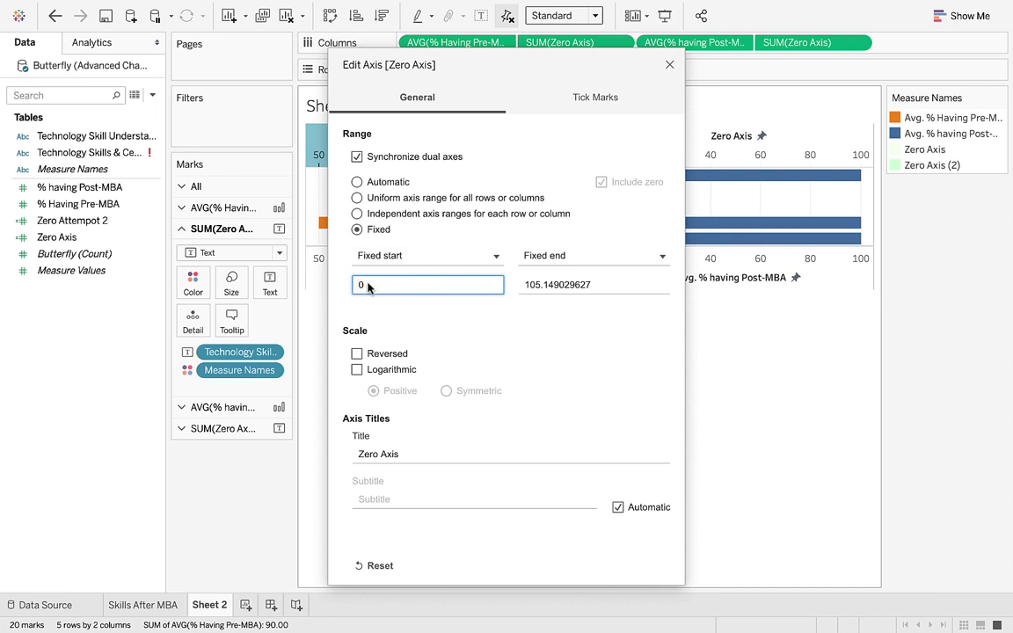
pyautogui.click(549, 255)
pyautogui.click(549, 278)
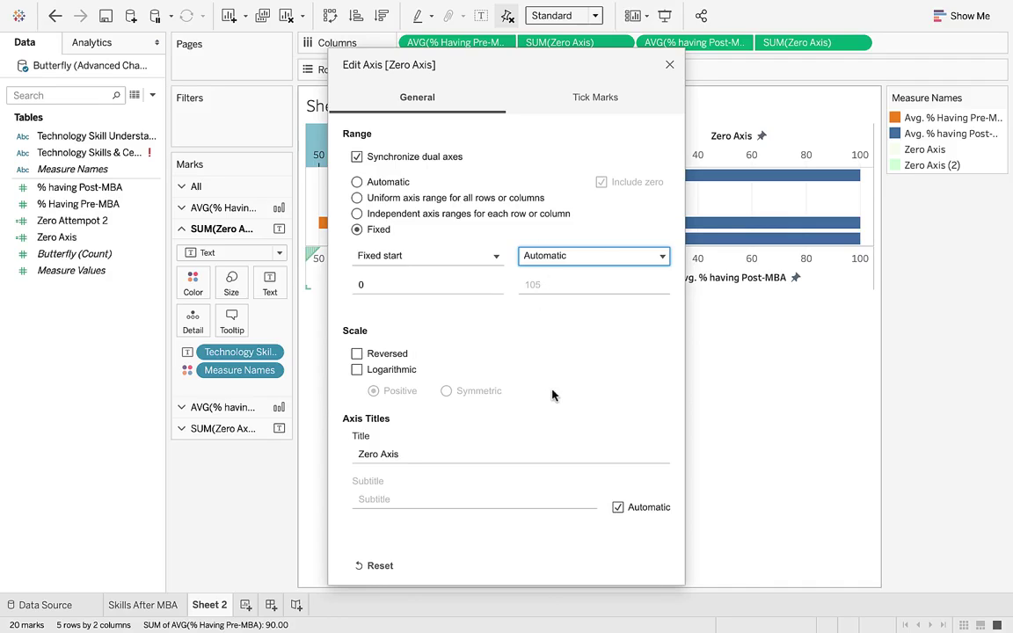
pyautogui.click(669, 65)
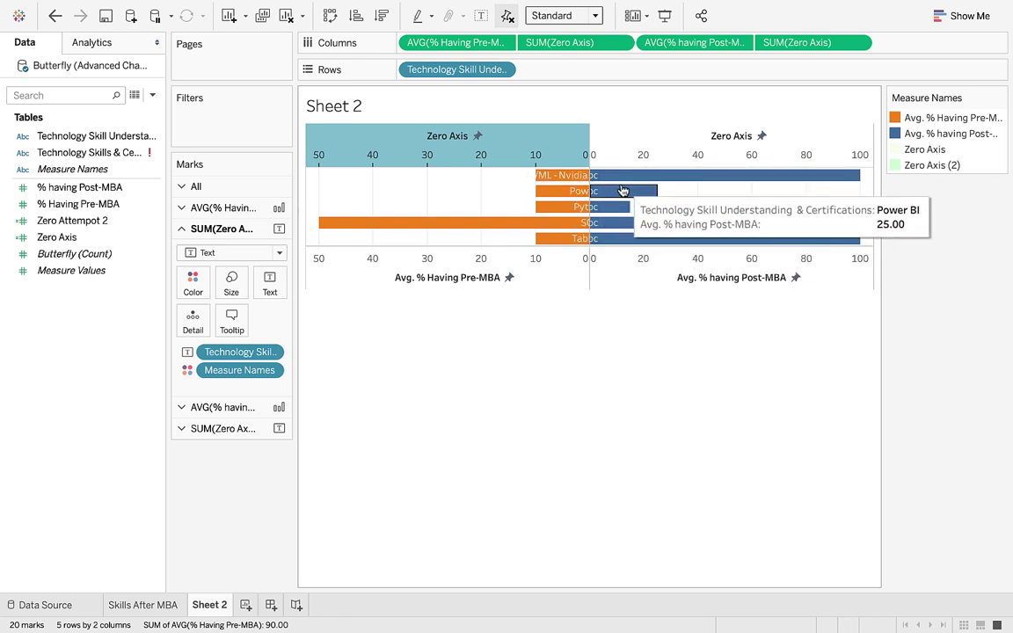
pyautogui.click(859, 43)
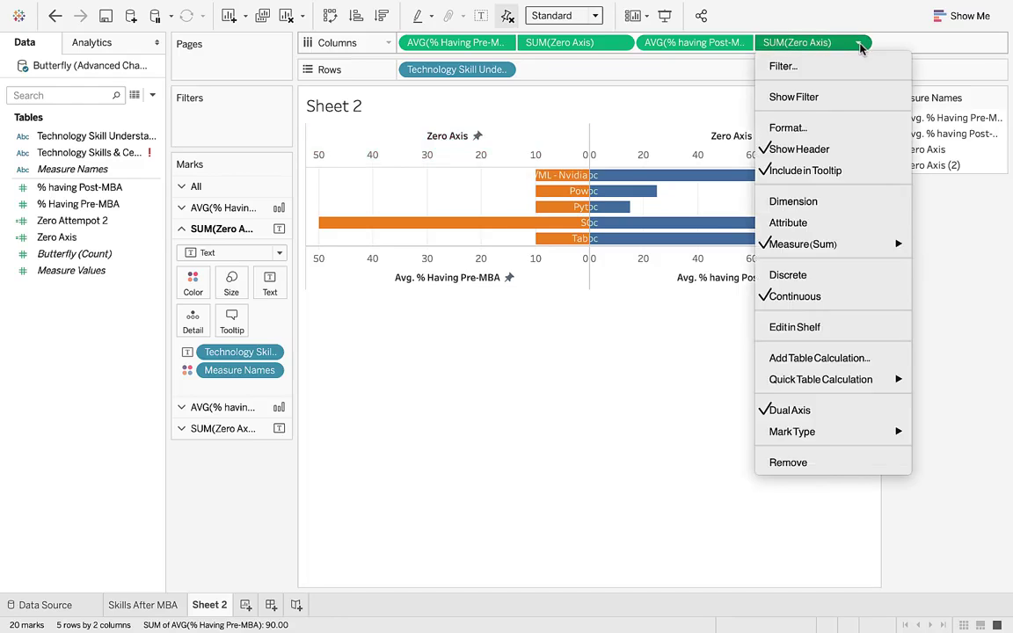
pyautogui.click(859, 44)
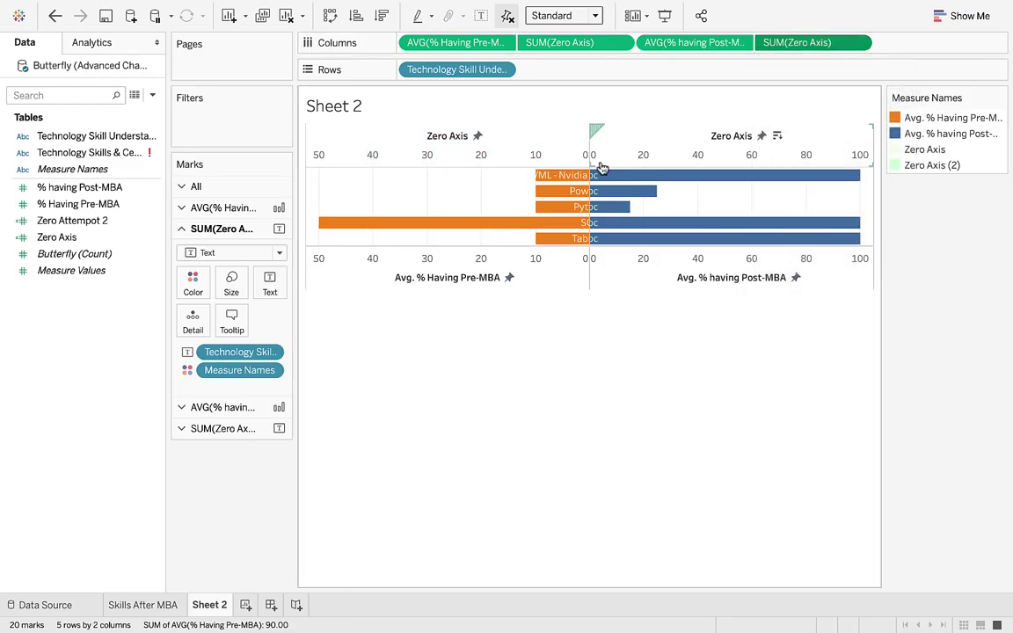
pyautogui.moveTo(635, 182)
pyautogui.rightClick(638, 142)
pyautogui.click(647, 153)
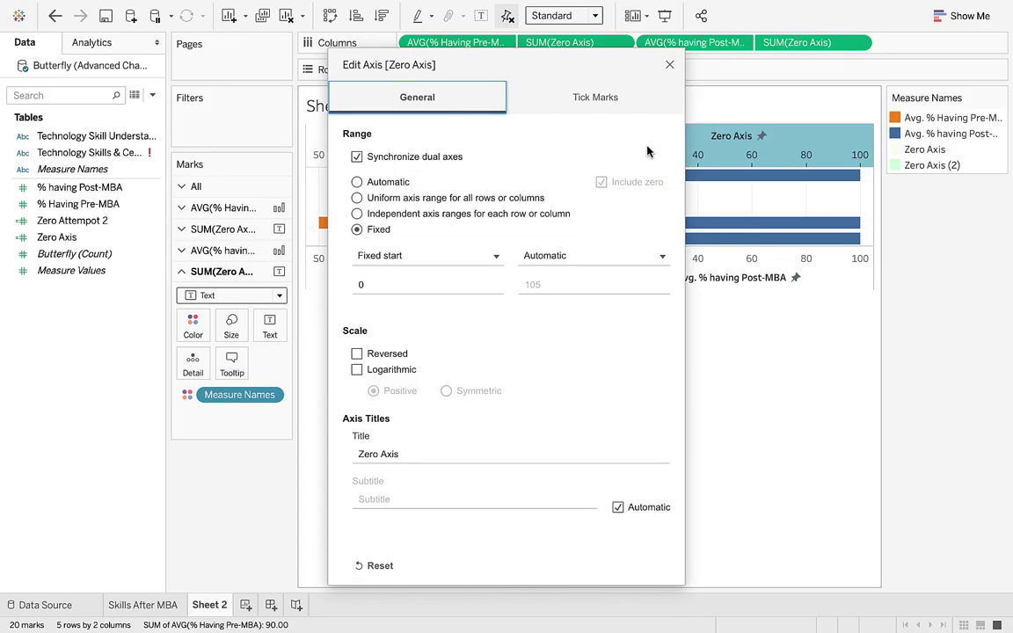
pyautogui.click(669, 66)
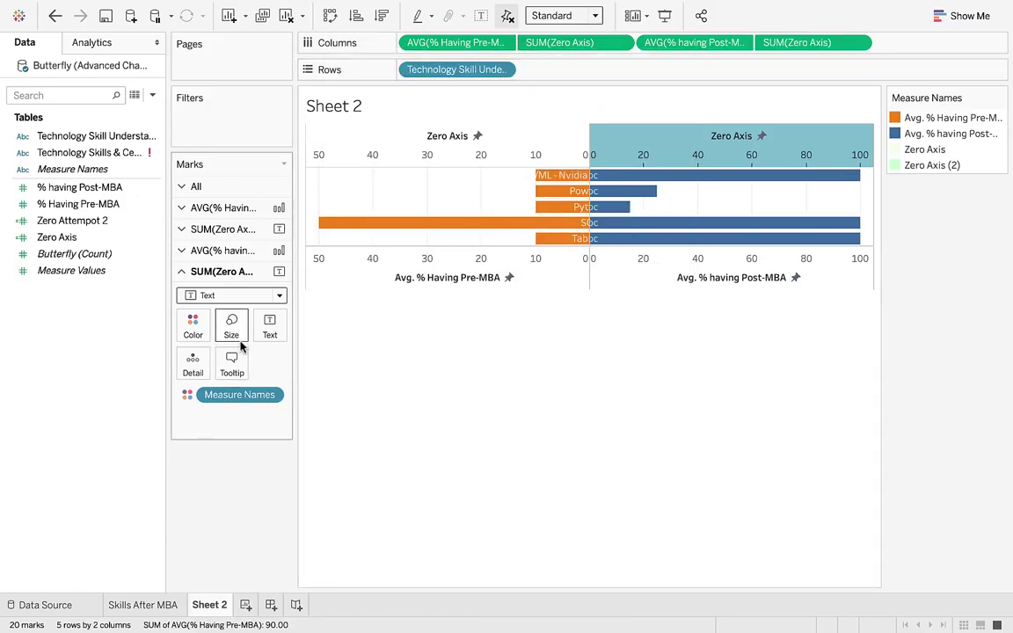
pyautogui.click(234, 231)
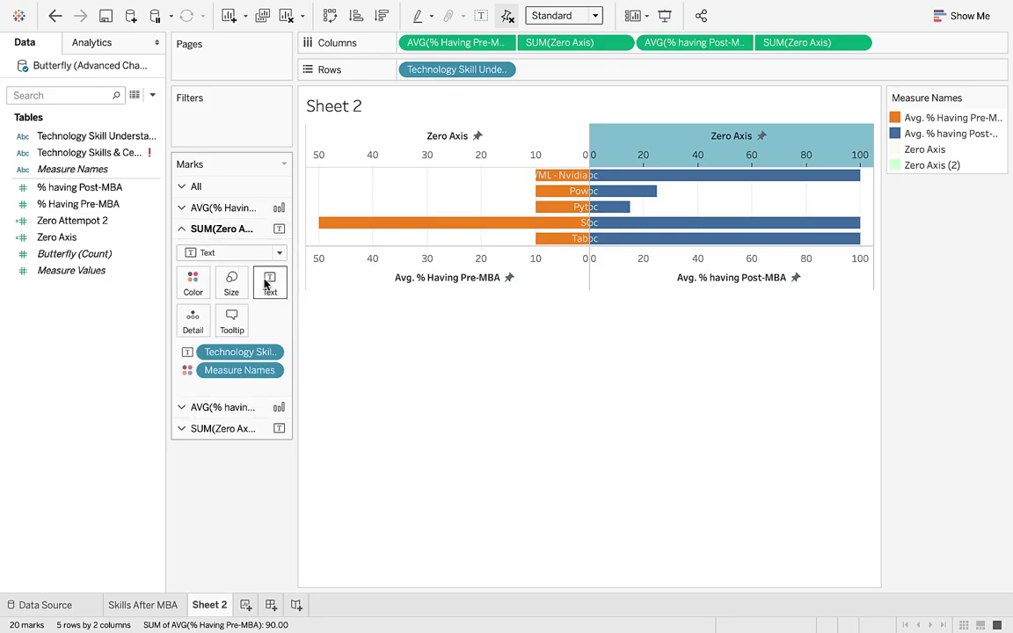
pyautogui.click(237, 208)
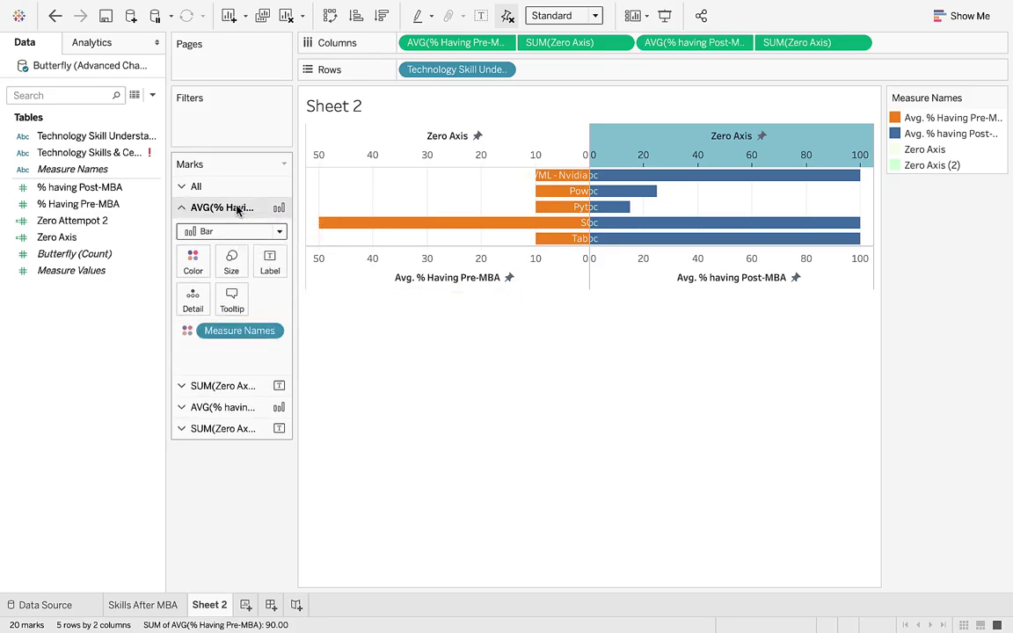
pyautogui.click(222, 407)
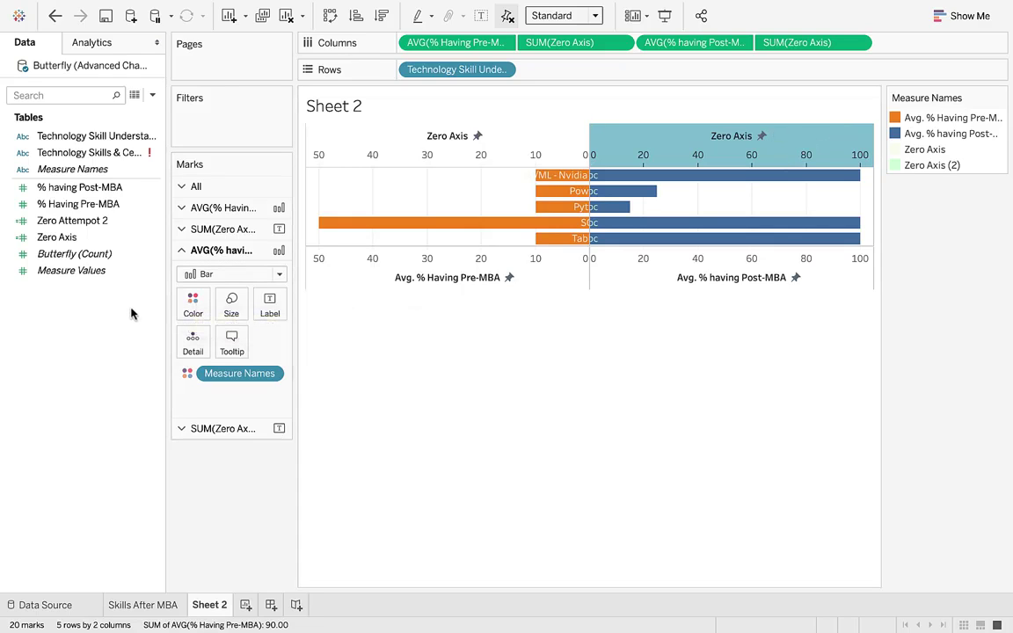
# Recolour Zero Axis (2) in the Measure Names legend to a pale, near-invisible green.
pyautogui.doubleClick(897, 166)
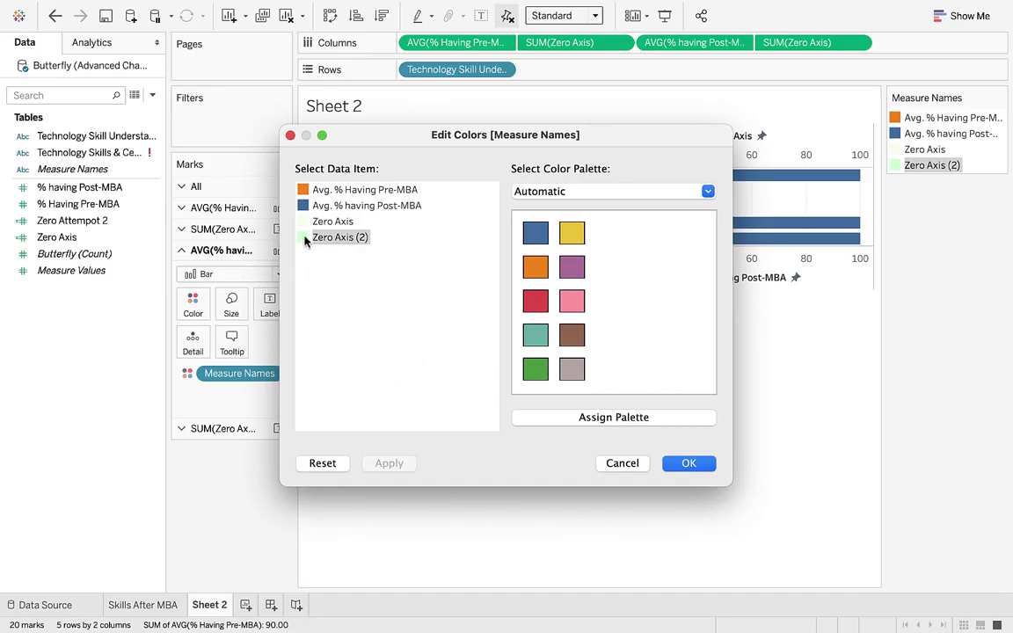
pyautogui.doubleClick(305, 240)
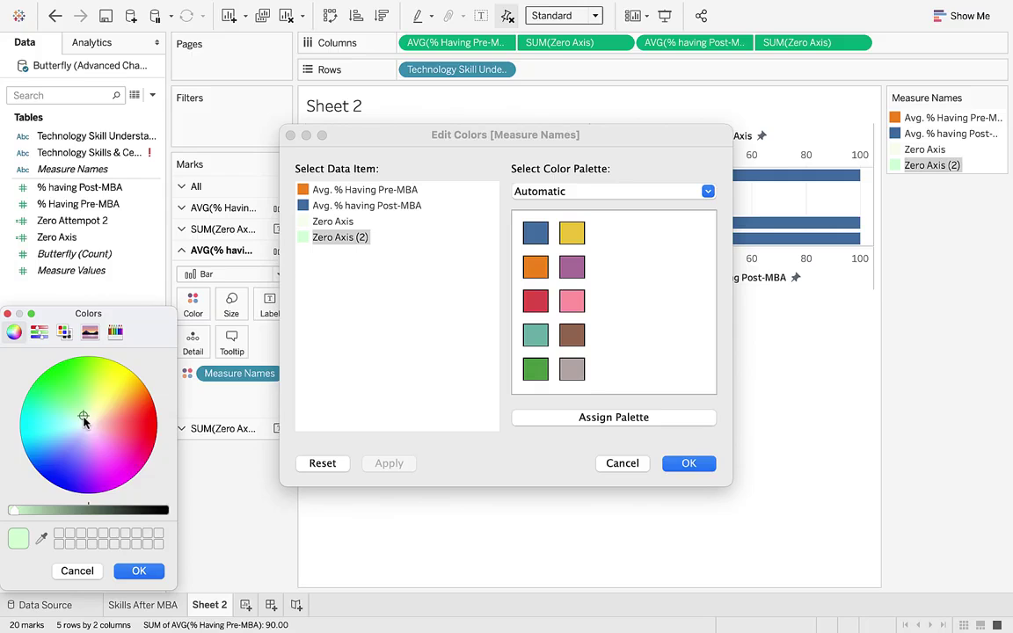
pyautogui.moveTo(83, 418); pyautogui.dragTo(88, 422)
pyautogui.click(133, 571)
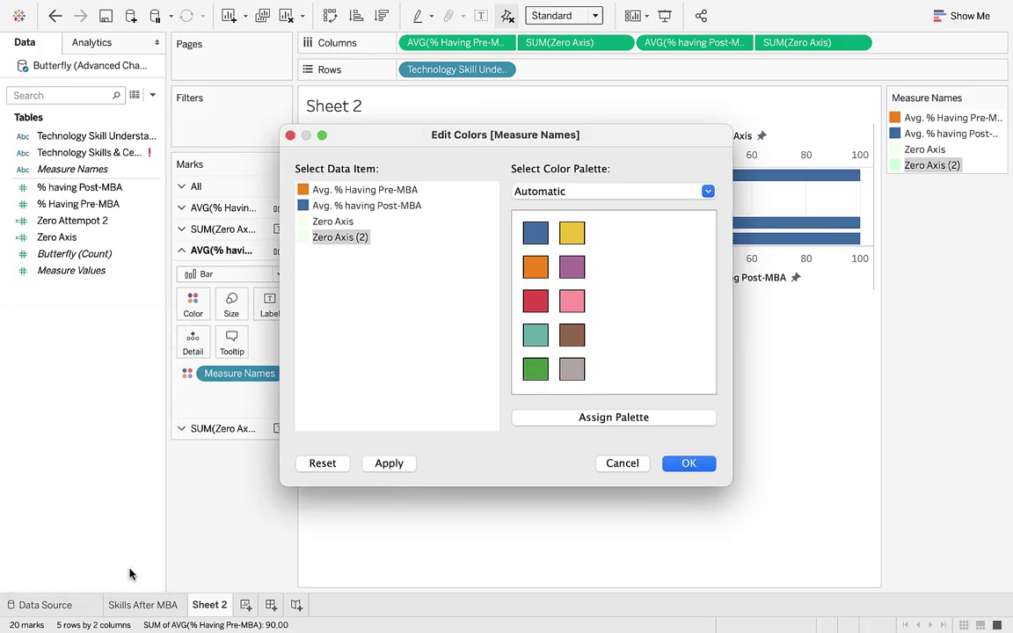
pyautogui.click(374, 464)
pyautogui.click(686, 463)
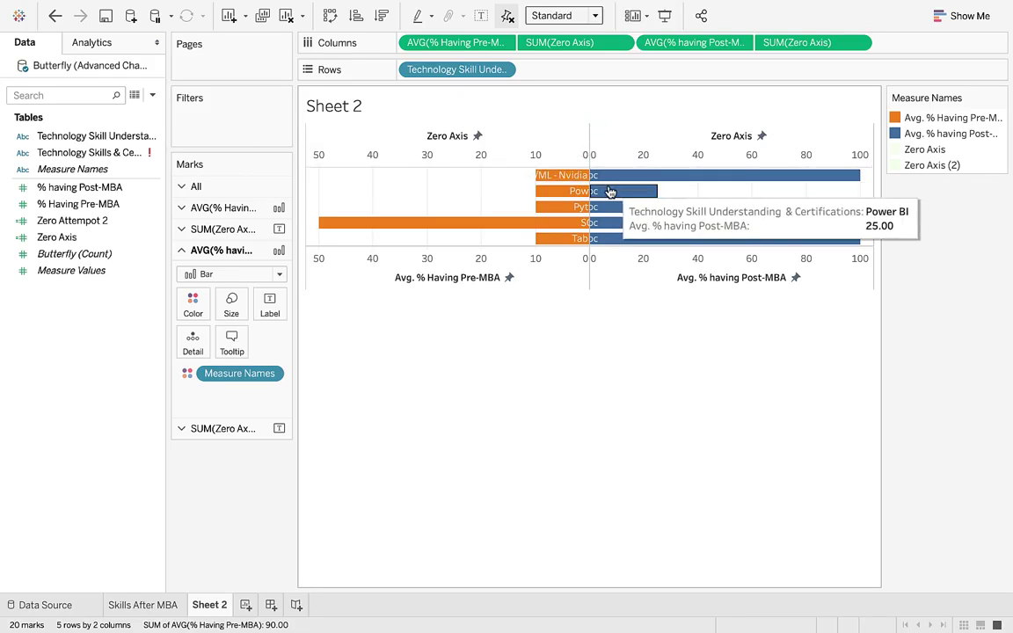
# Label the second Zero Axis layer with full skill names and hide the top Zero Axis header.
pyautogui.click(627, 189)
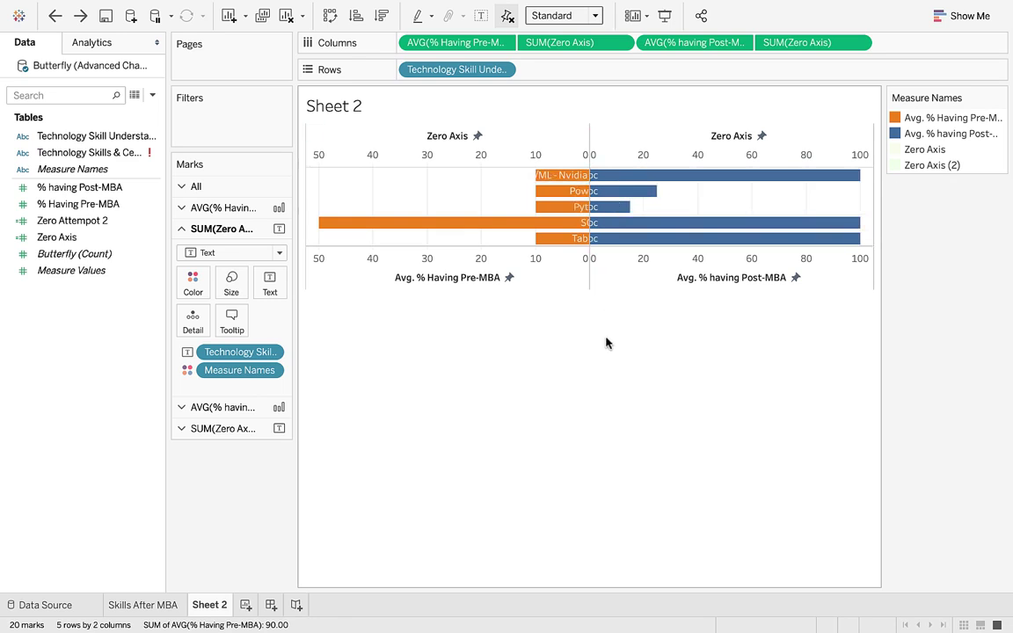
pyautogui.click(225, 438)
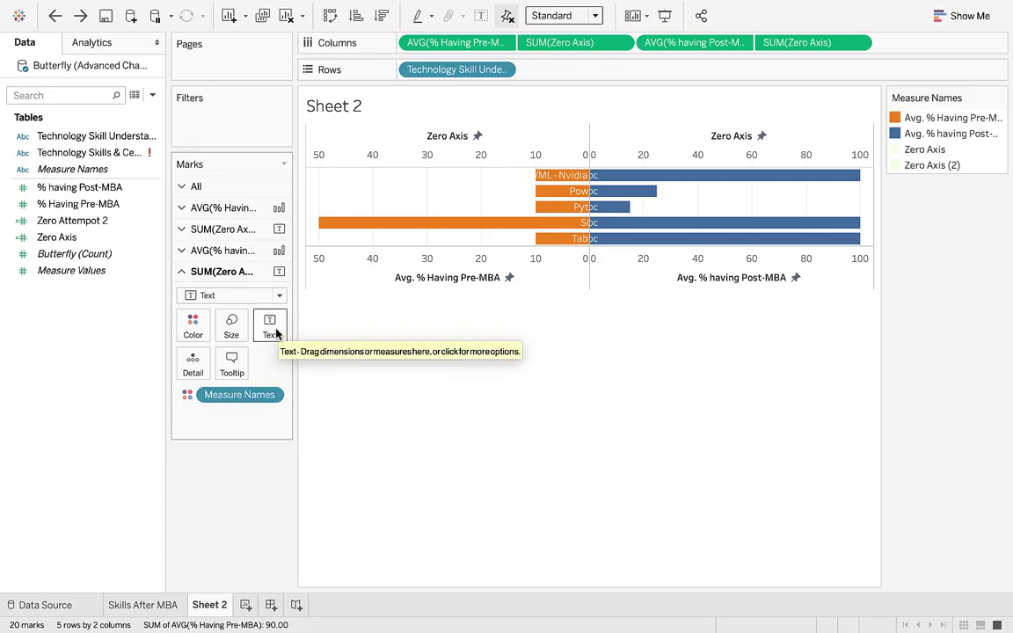
pyautogui.moveTo(95, 137); pyautogui.dragTo(269, 328)
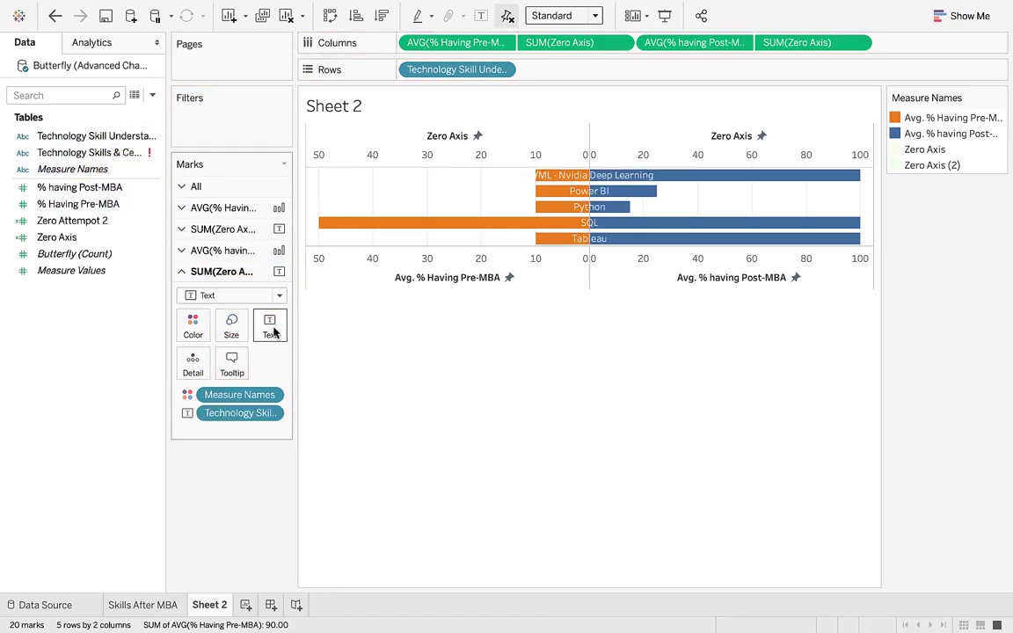
pyautogui.rightClick(642, 141)
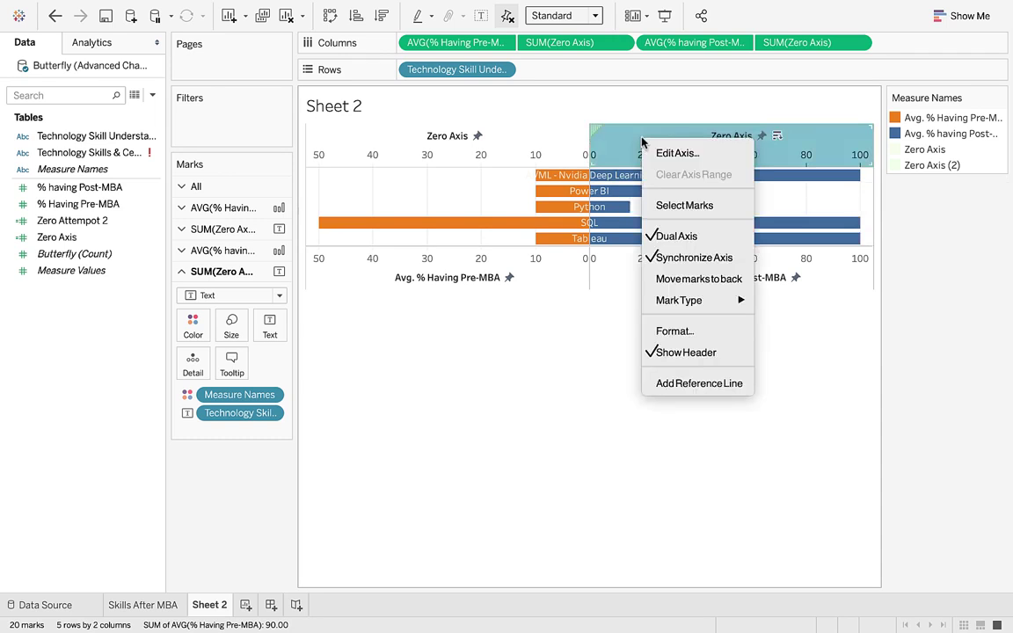
pyautogui.click(685, 352)
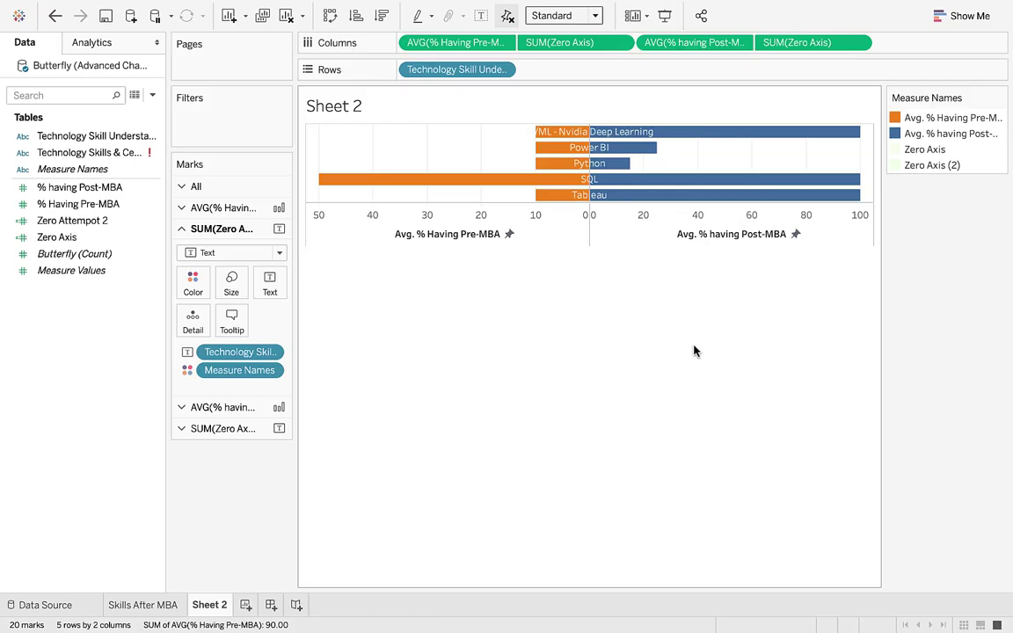
# Rename Sheet 2 to 'Skill Development for MBAs' so it becomes the chart title.
pyautogui.doubleClick(203, 604)
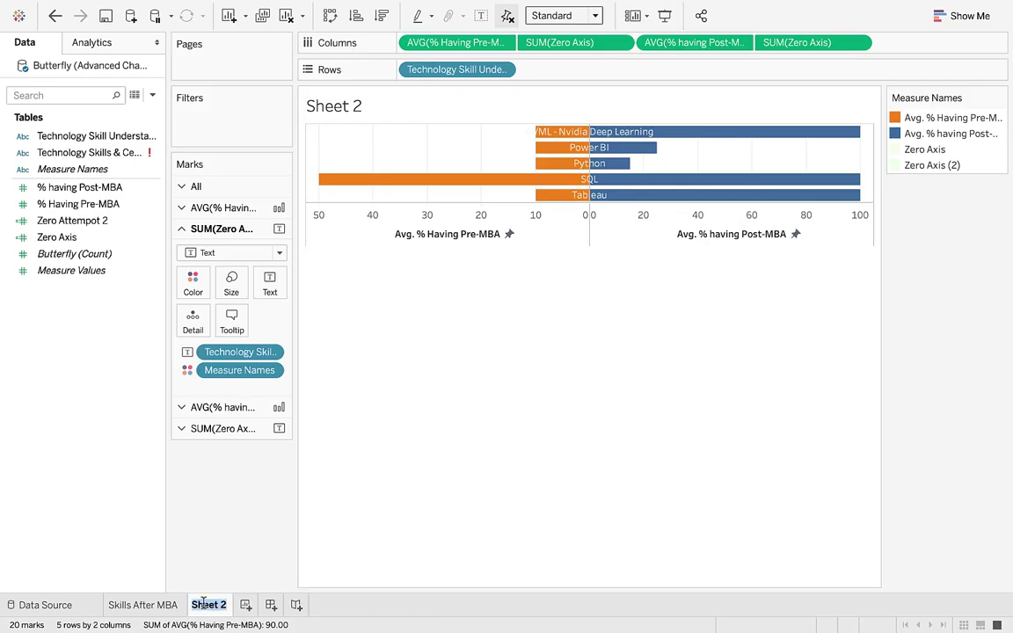
pyautogui.write('Skill D')
pyautogui.write('evelopment')
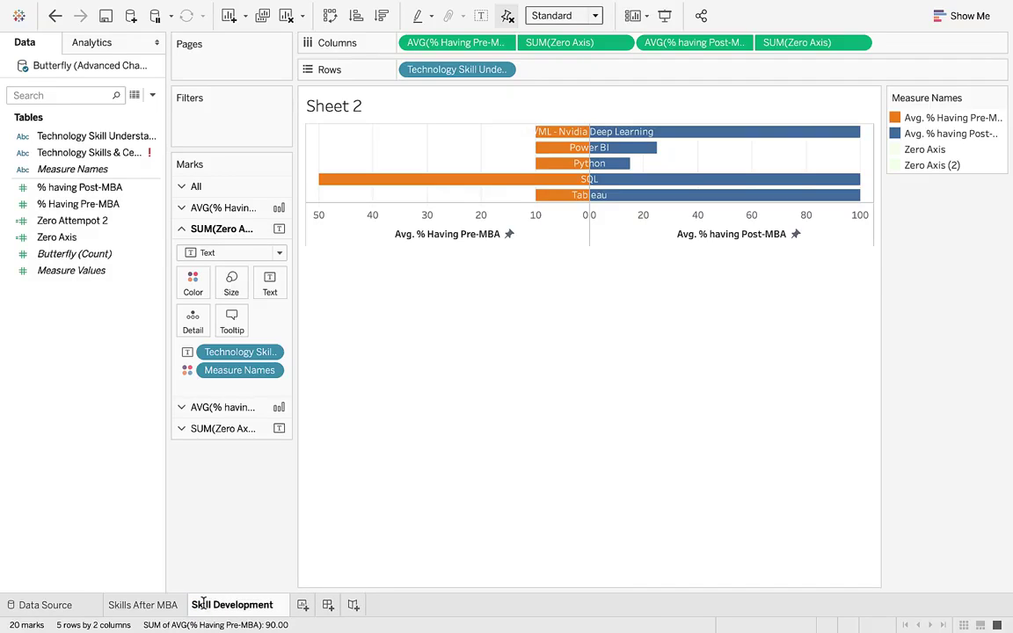
pyautogui.write(' for MBAs')
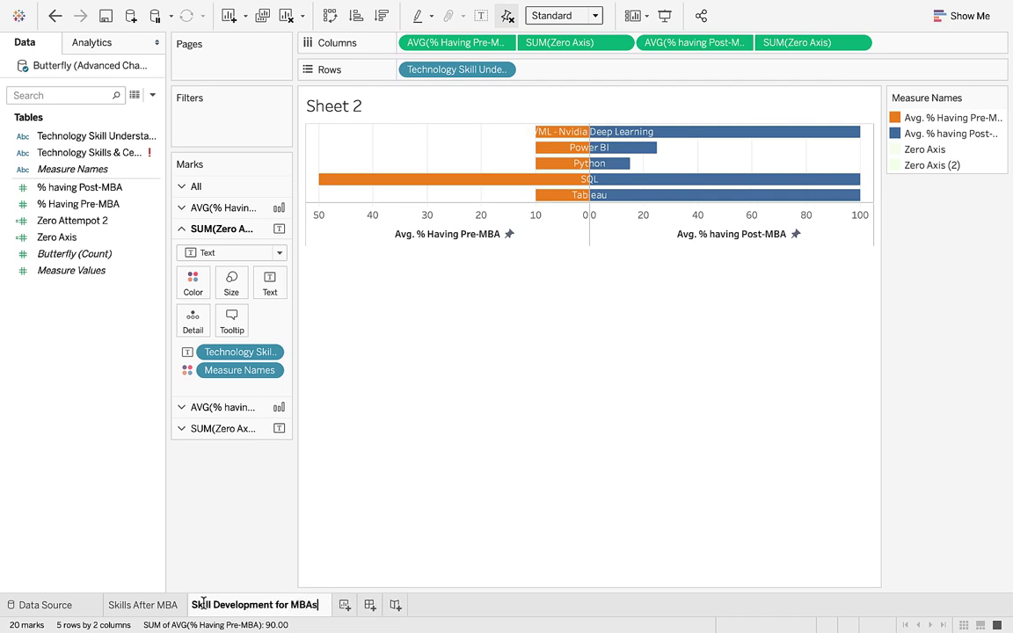
pyautogui.press('Return')
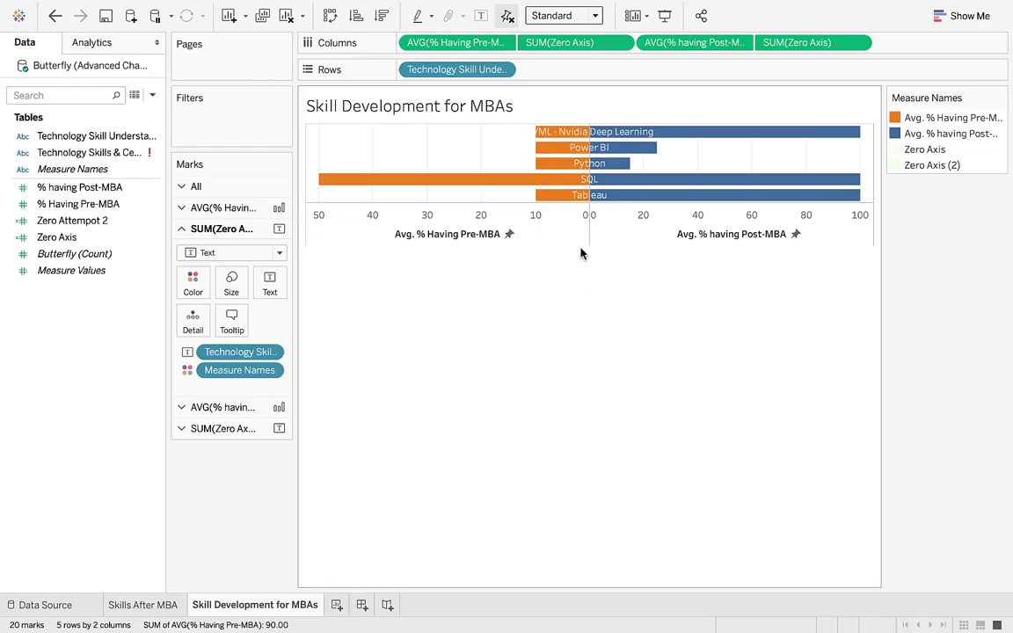
pyautogui.moveTo(813, 134)
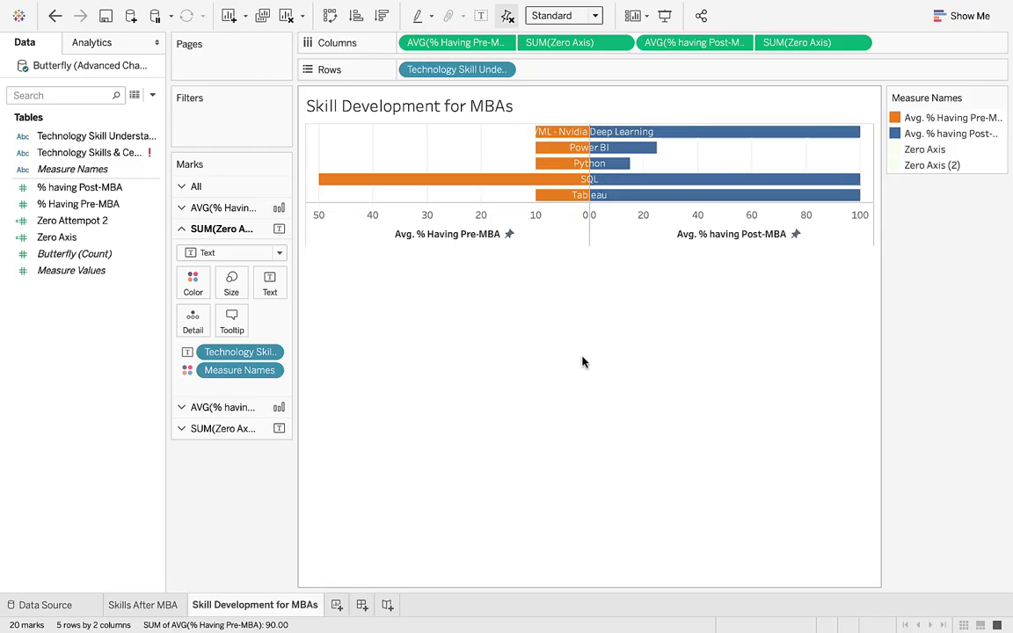